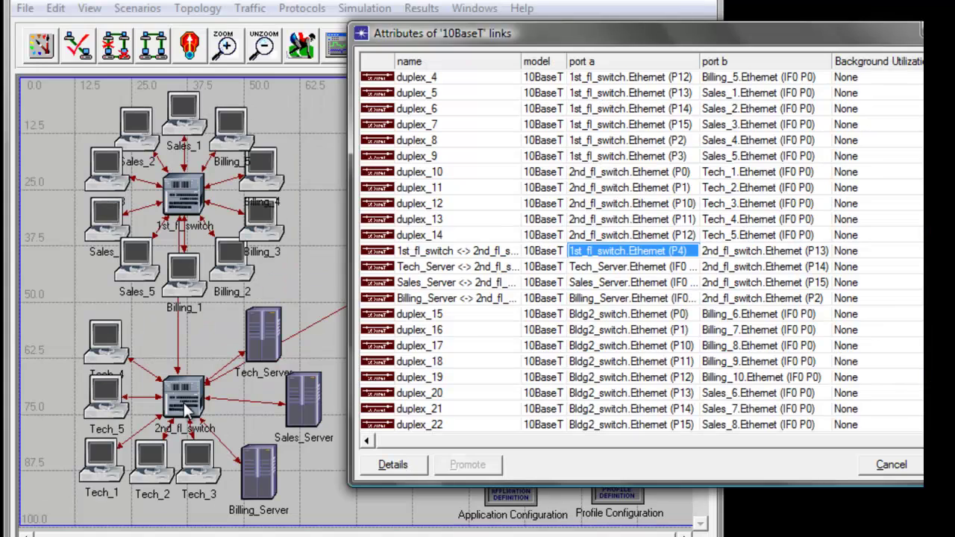
Open the Edit Attributes dialog for 2nd_fl_switch from its context menu.
right_click(187, 409)
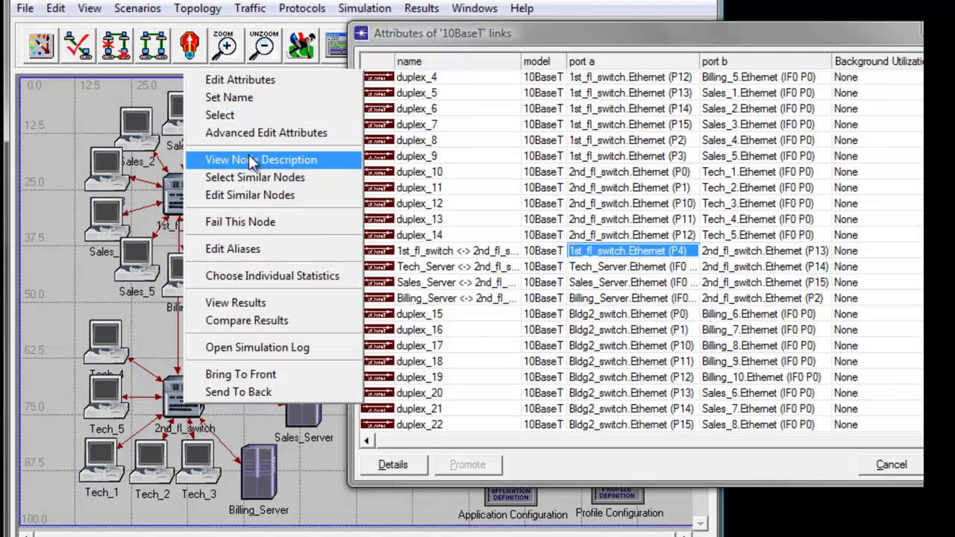
left_click(246, 98)
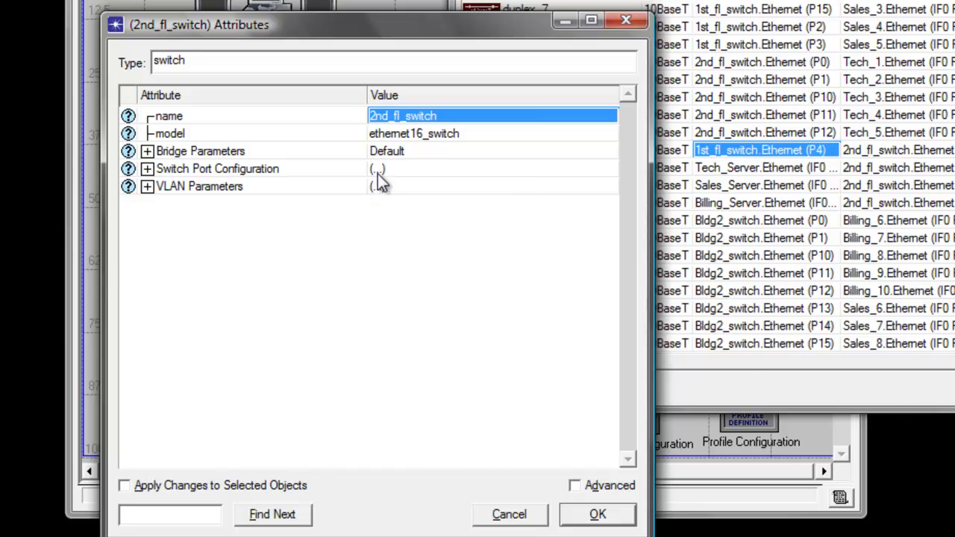
Open the Switch Port Configuration table and arrange it beside the 10BaseT links list.
left_click(379, 171)
left_click_drag(388, 245, 417, 188)
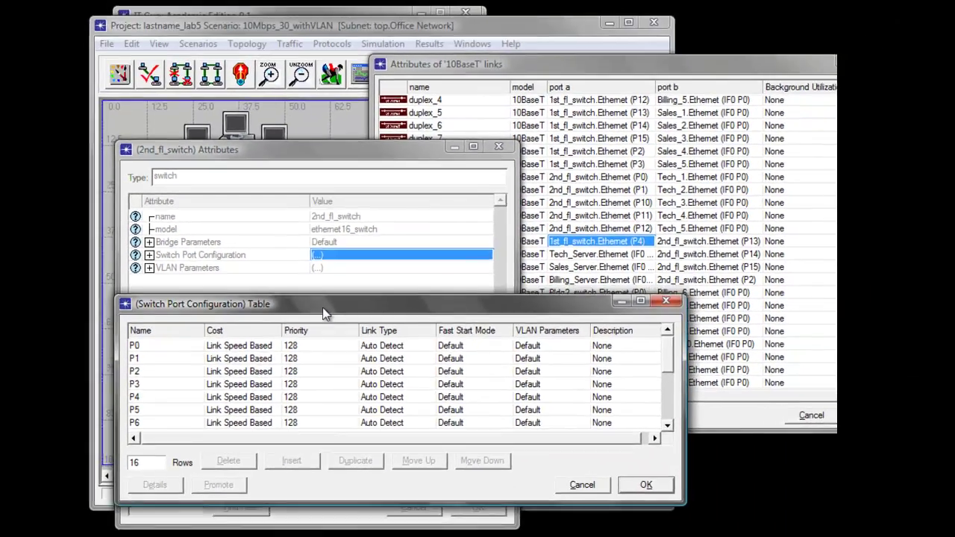
left_click_drag(317, 288, 444, 304)
left_click(681, 203)
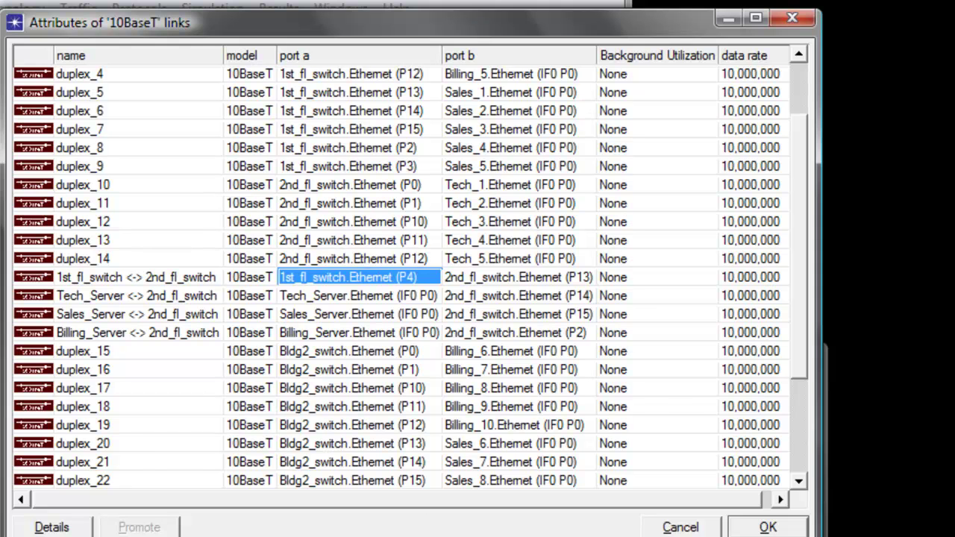
left_click(251, 433)
left_click_drag(390, 372, 387, 291)
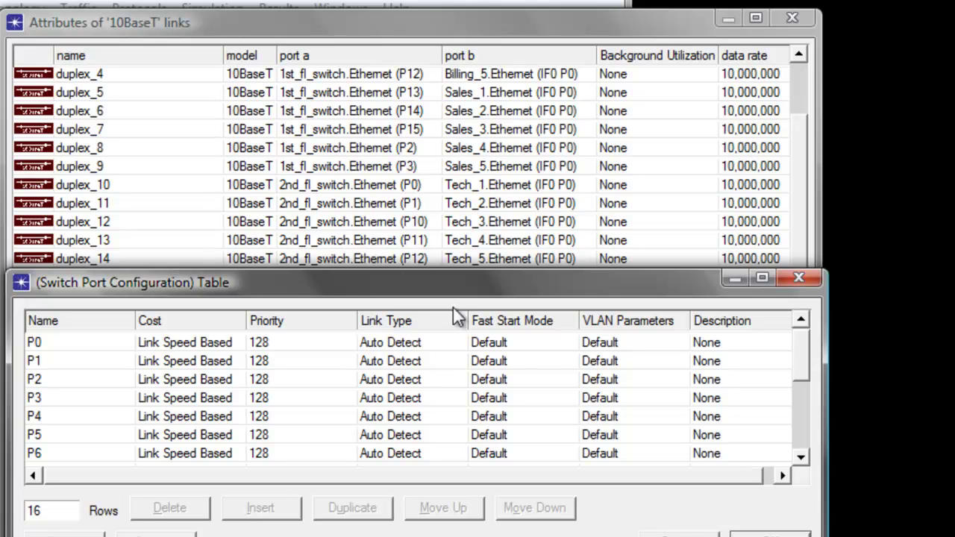
Give port P0 PVID 30 and VLAN 30 as its supported VLAN.
left_click(609, 342)
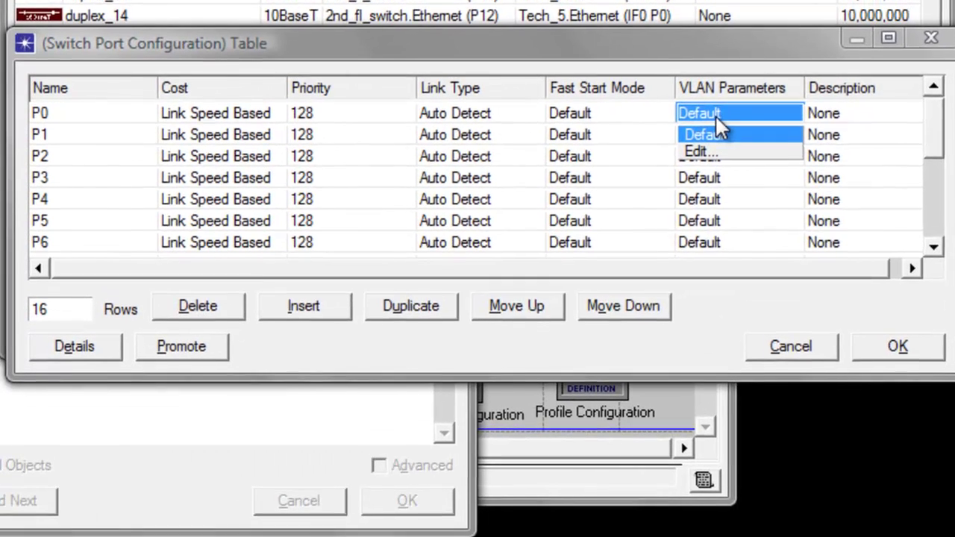
left_click(700, 152)
left_click(388, 109)
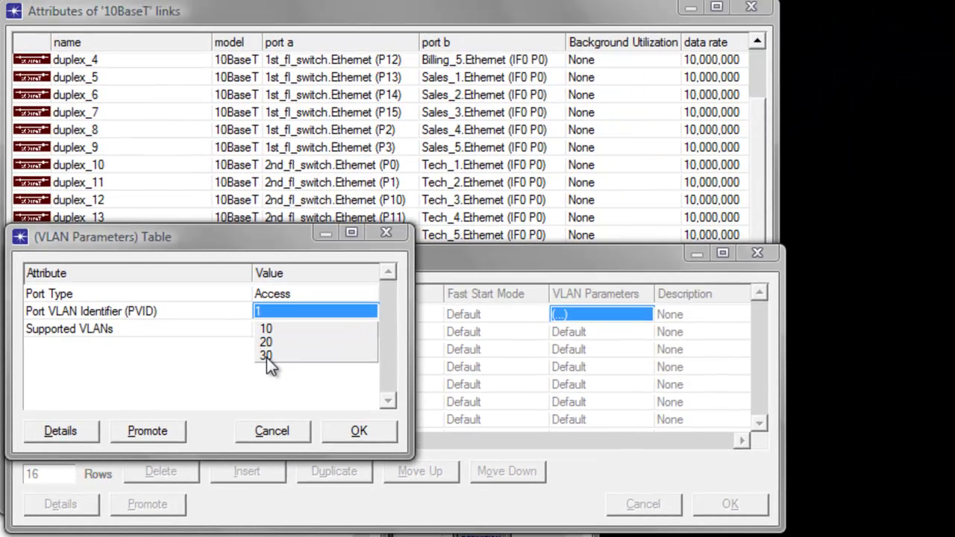
left_click(266, 356)
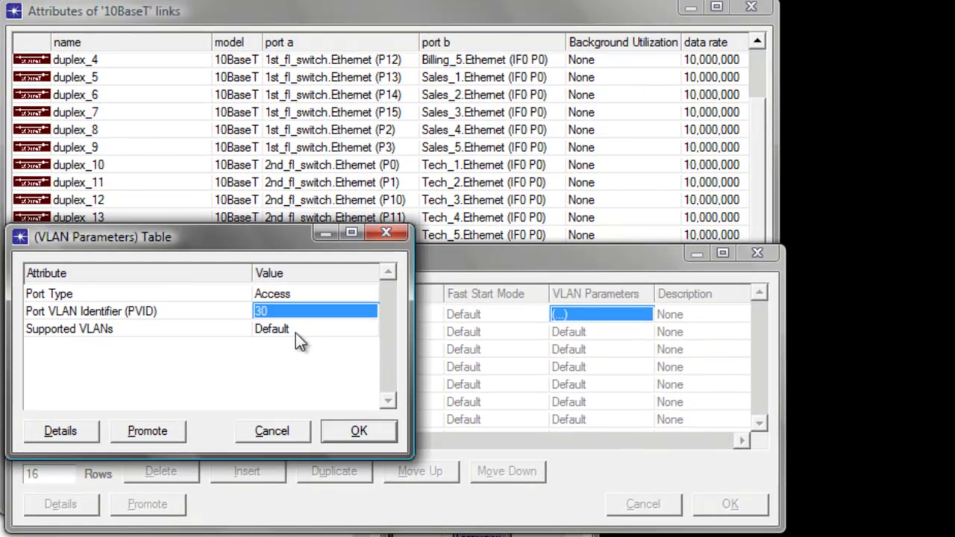
left_click(296, 330)
left_click(275, 361)
left_click(56, 220)
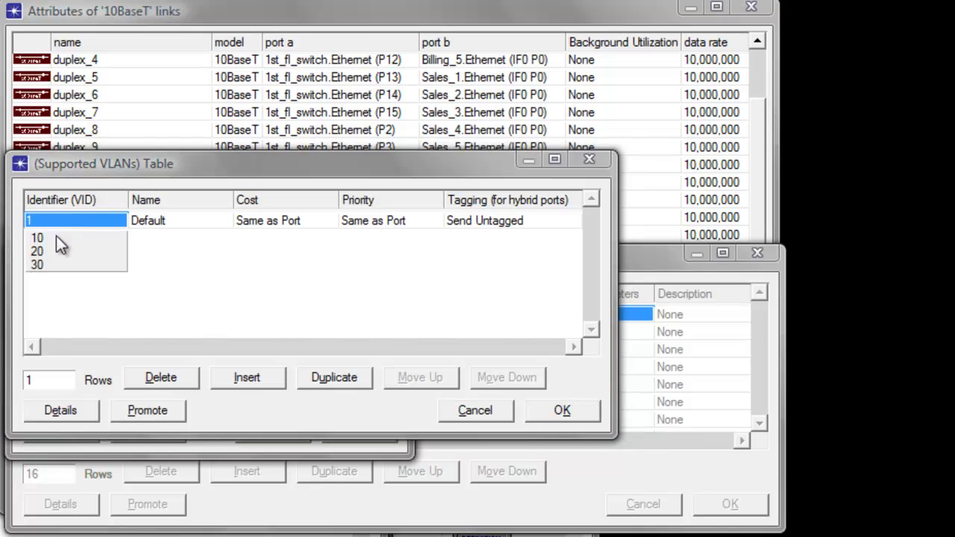
left_click(37, 265)
left_click(561, 412)
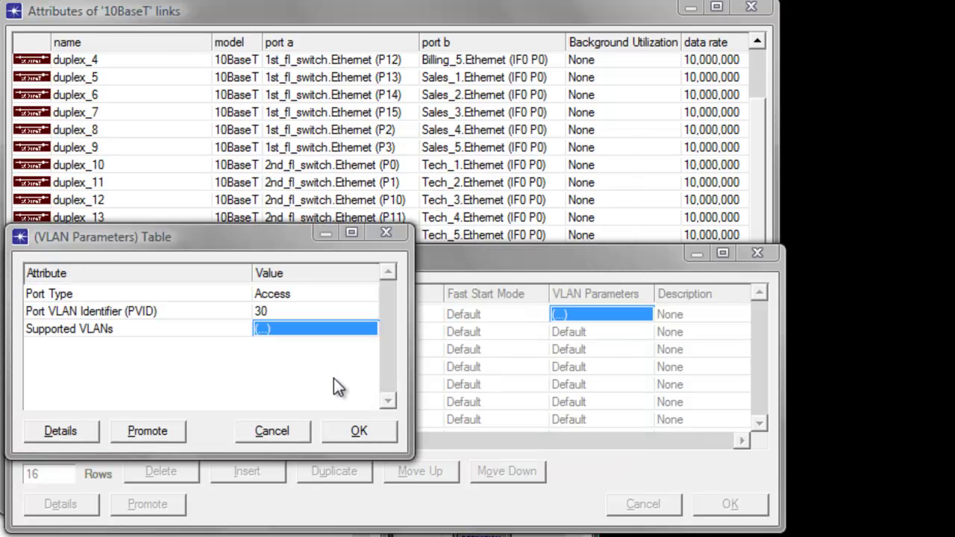
left_click(353, 431)
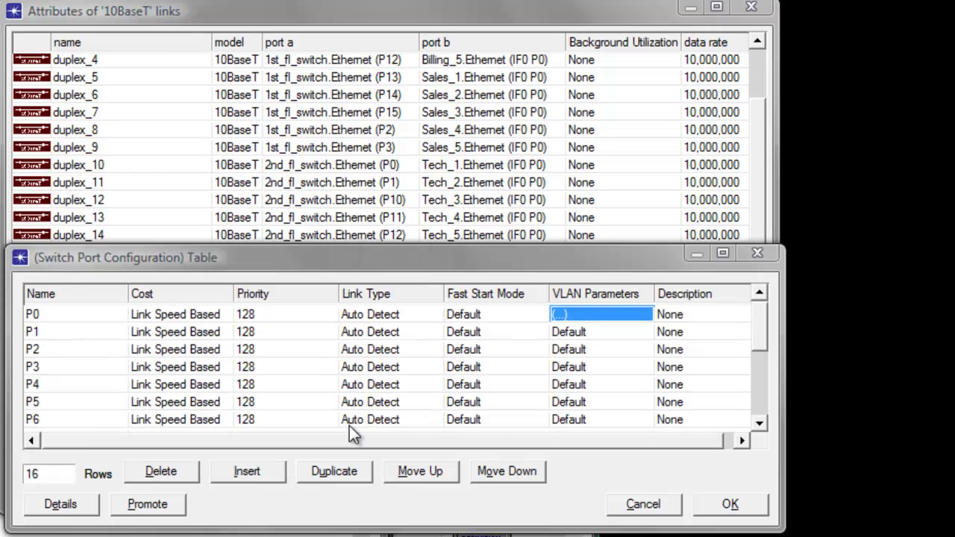
Give port P1 PVID 30 and VLAN 30 as its supported VLAN.
left_click(573, 333)
left_click(567, 364)
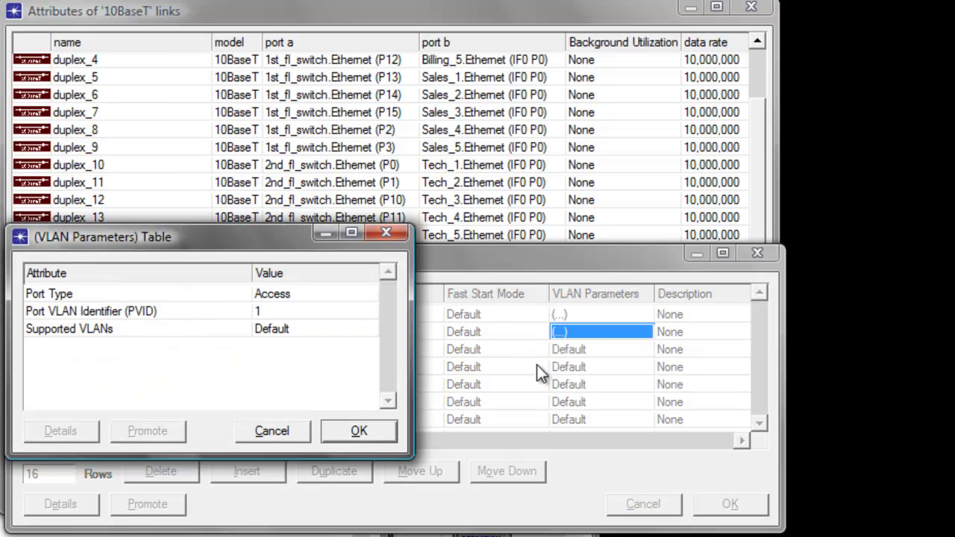
left_click(274, 311)
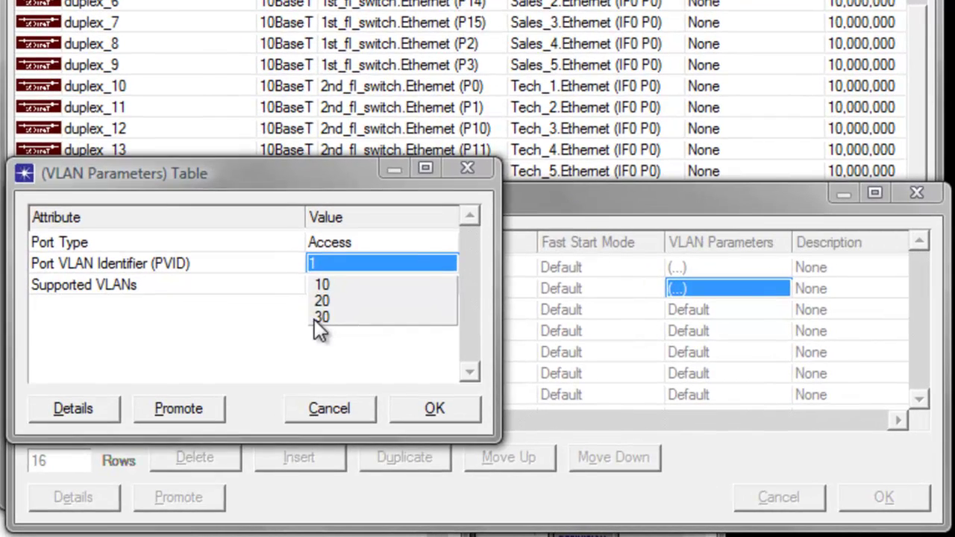
left_click(315, 318)
left_click(341, 286)
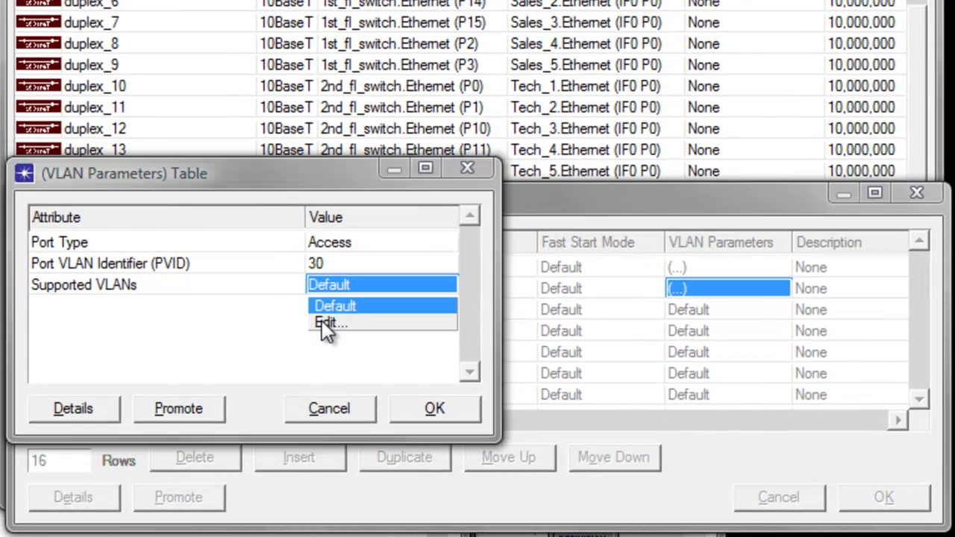
left_click(322, 321)
left_click(86, 158)
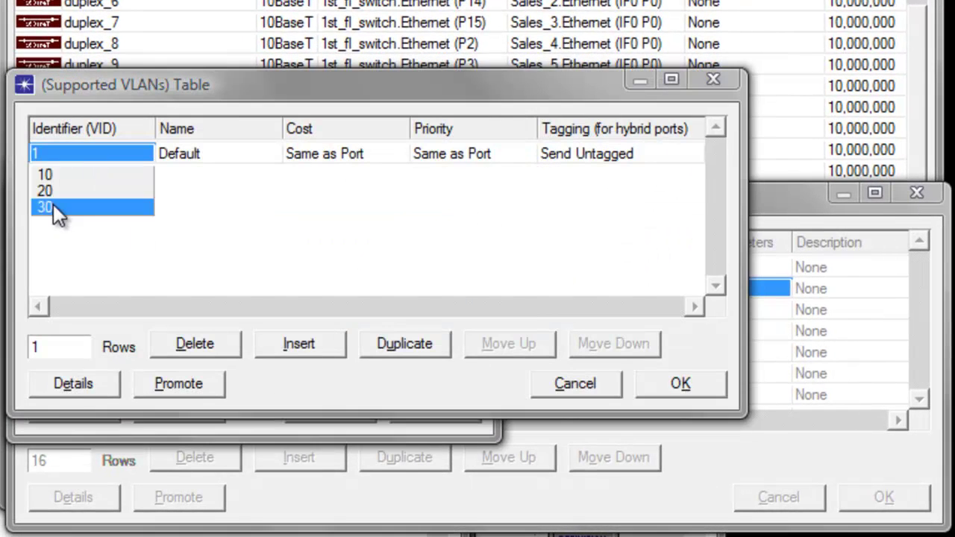
left_click(52, 206)
left_click(680, 383)
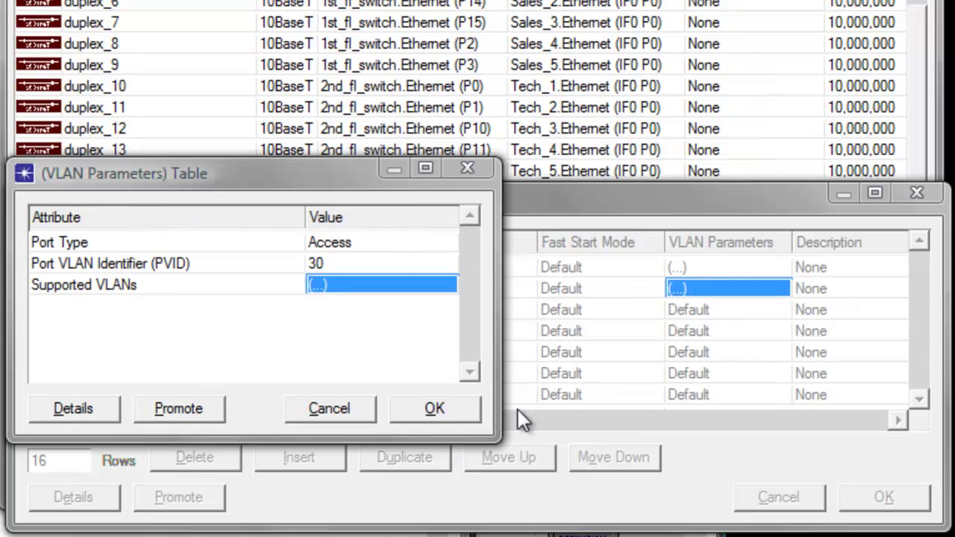
left_click(433, 407)
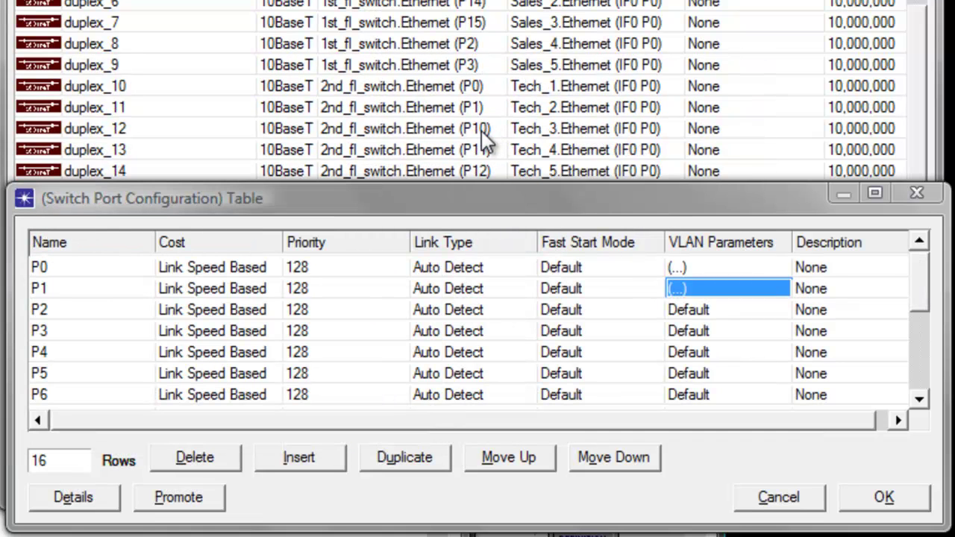
Set port P10 to PVID 30 with supported VLAN 30, correcting an initial VLAN 20 pick.
left_click_drag(911, 304, 940, 359)
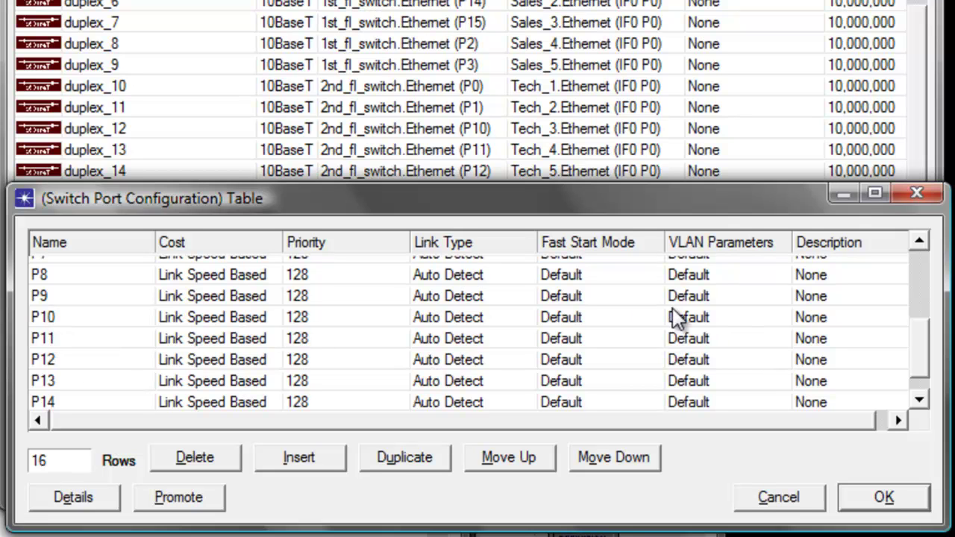
left_click(693, 316)
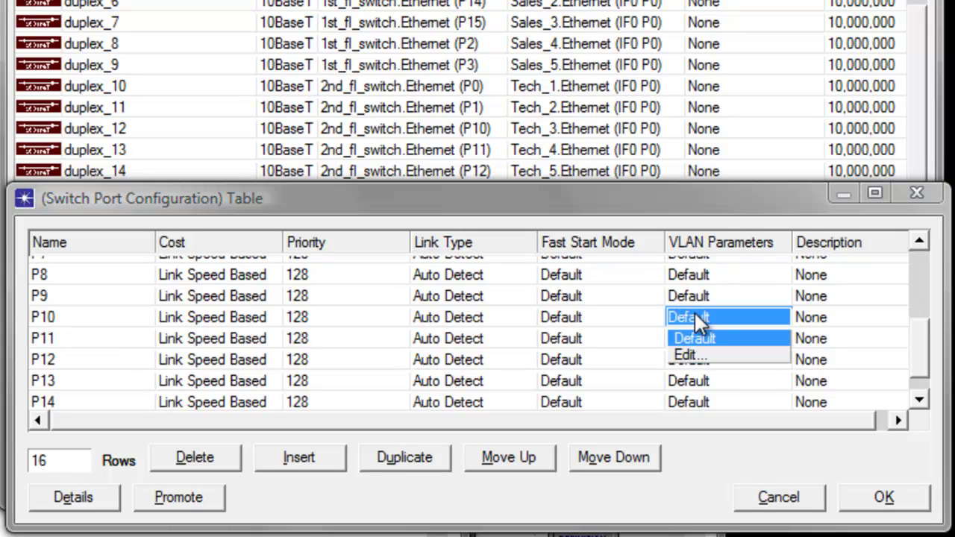
left_click(687, 356)
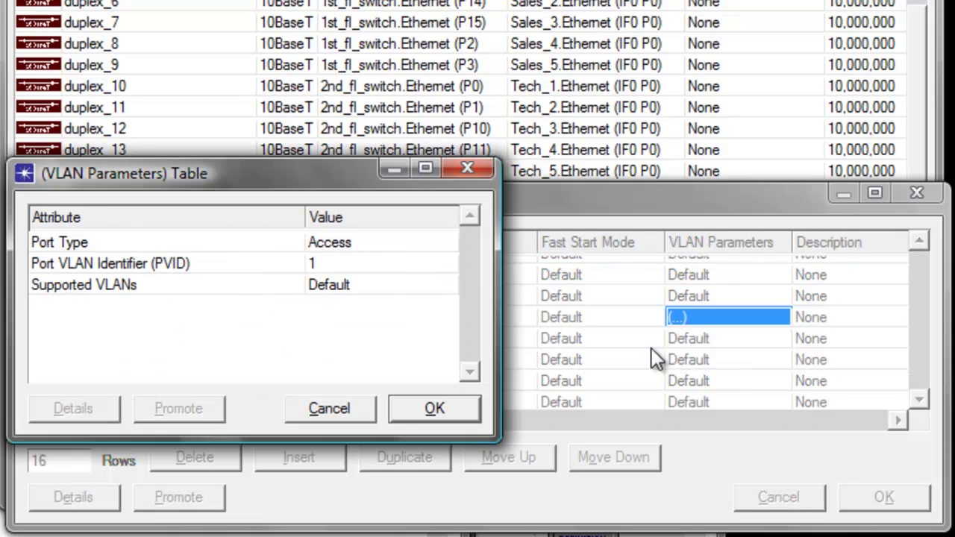
left_click(320, 265)
left_click(323, 312)
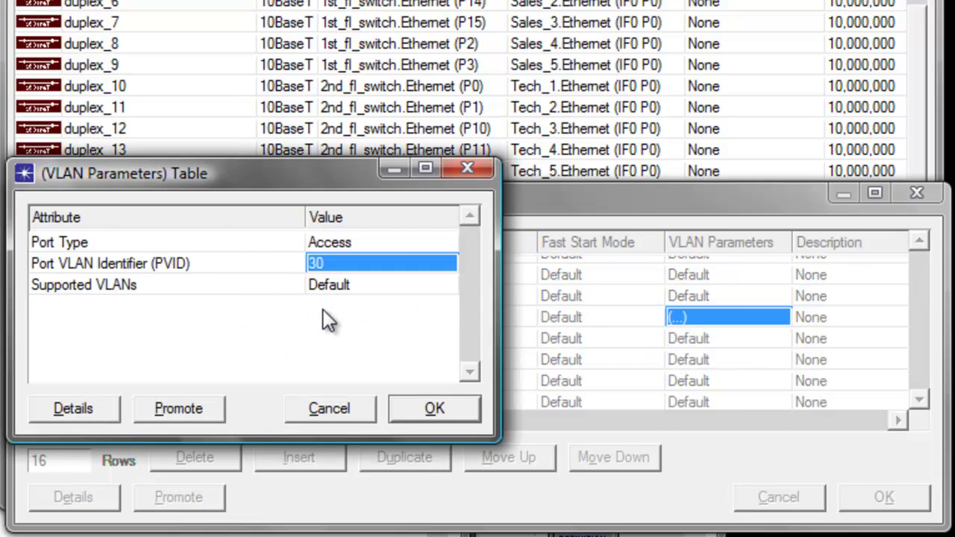
left_click(328, 285)
left_click(325, 322)
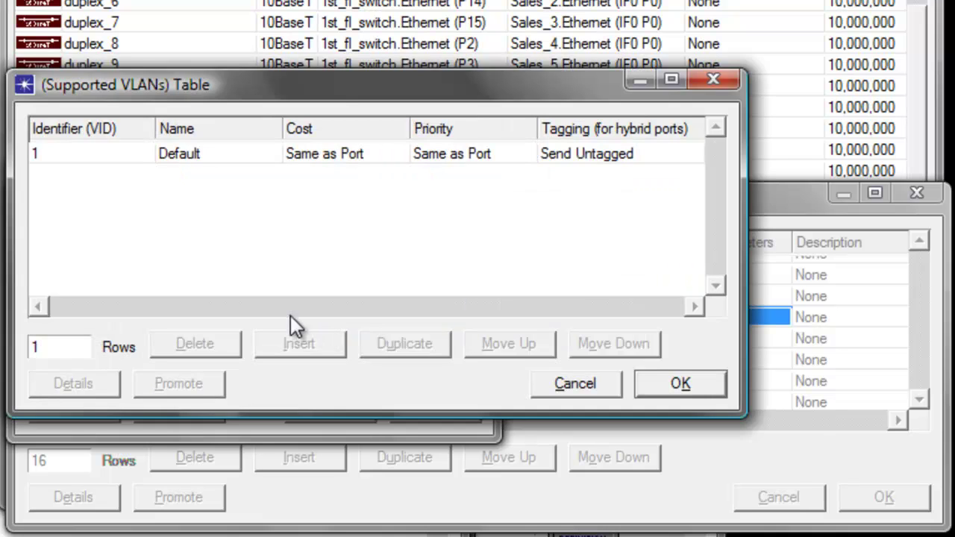
left_click(56, 153)
left_click(53, 192)
left_click(69, 152)
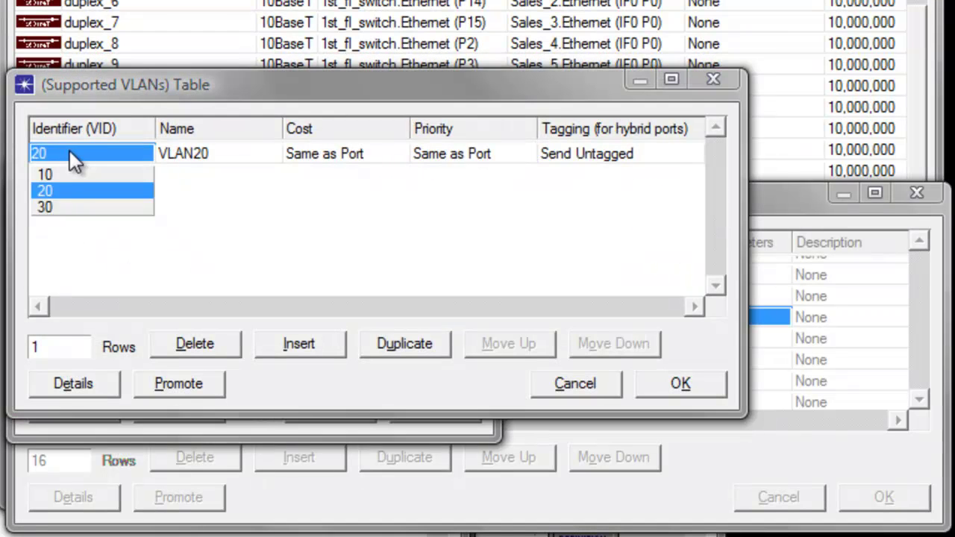
left_click(55, 206)
left_click(680, 384)
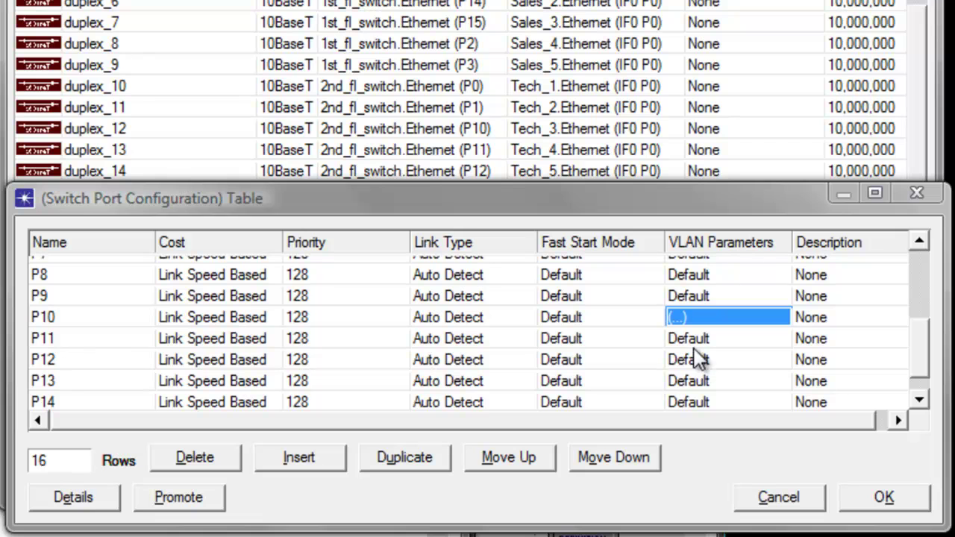
Set port P11's PVID to 30 and its only supported VLAN to VLAN 30.
left_click(690, 337)
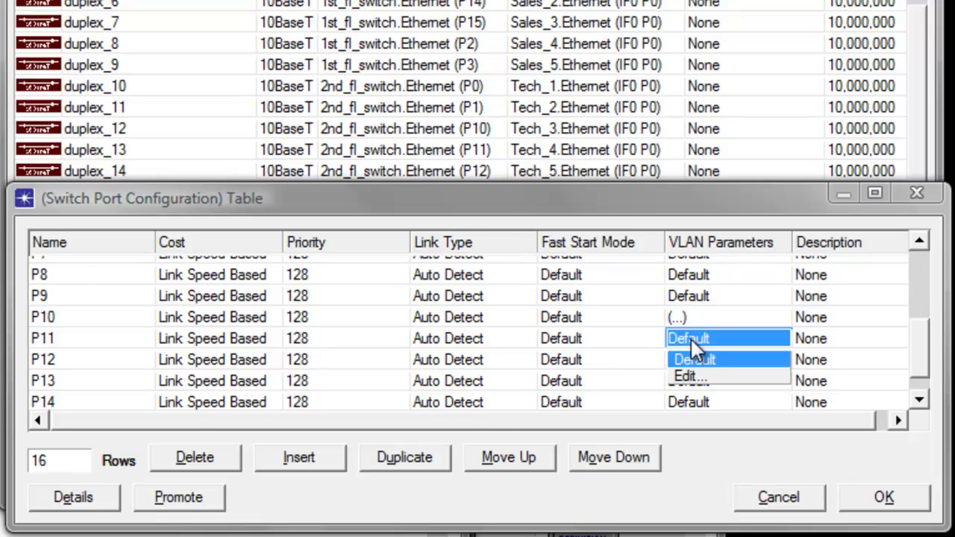
left_click(682, 379)
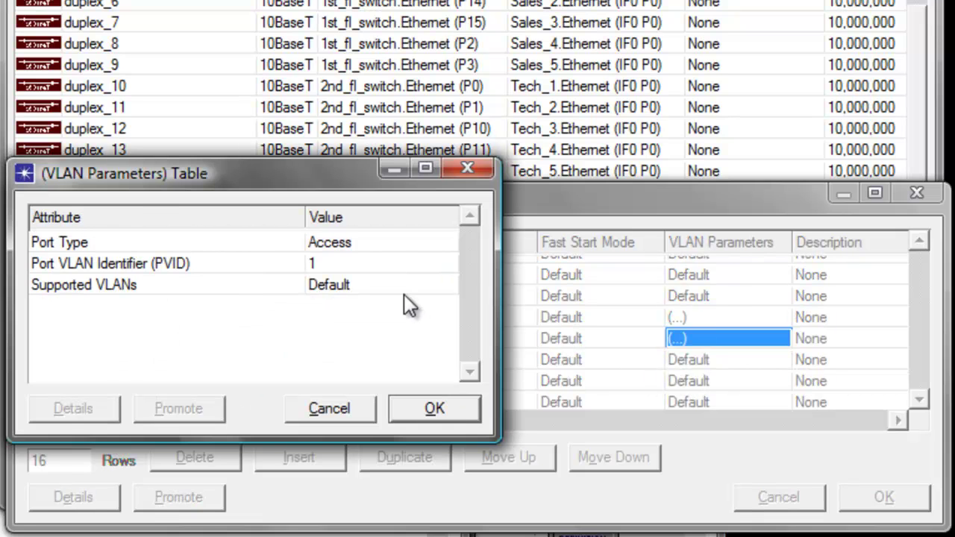
left_click(325, 264)
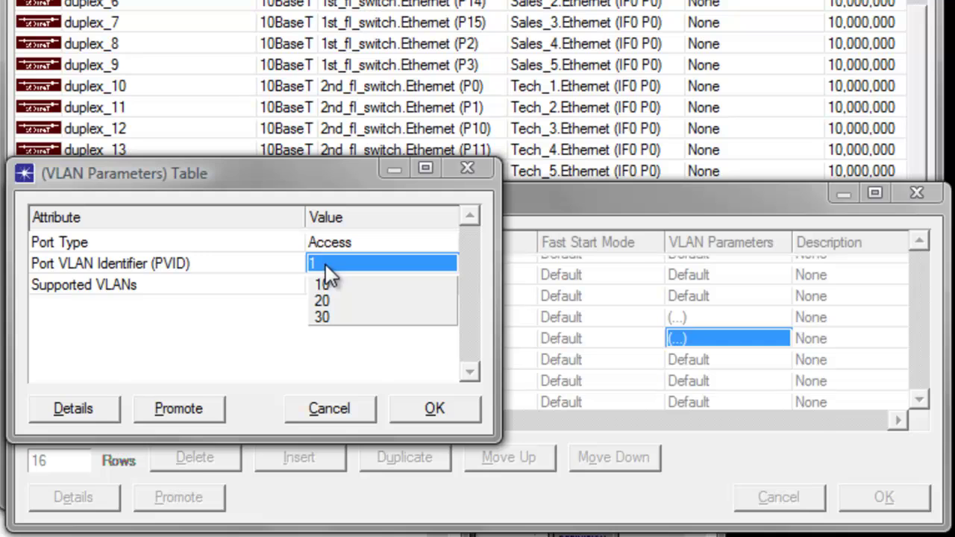
left_click(325, 317)
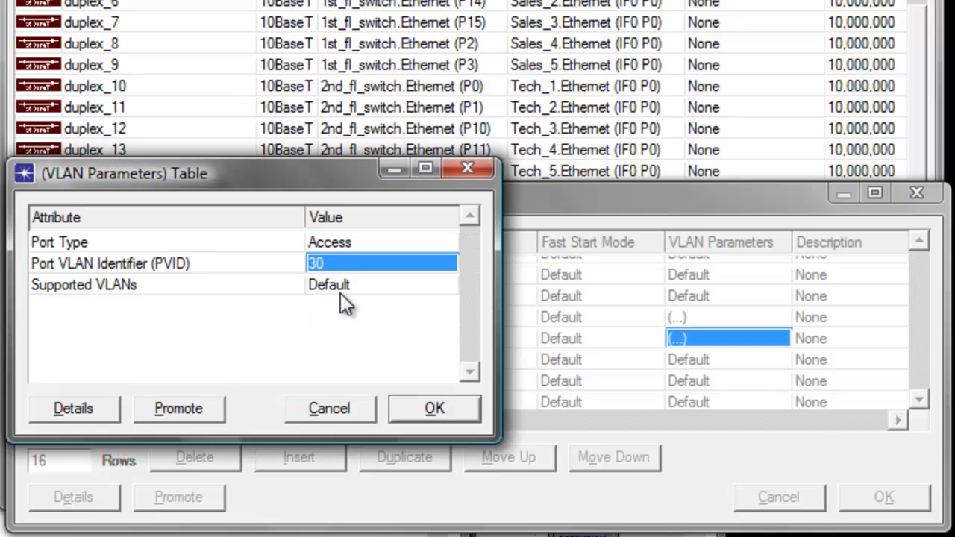
left_click(340, 291)
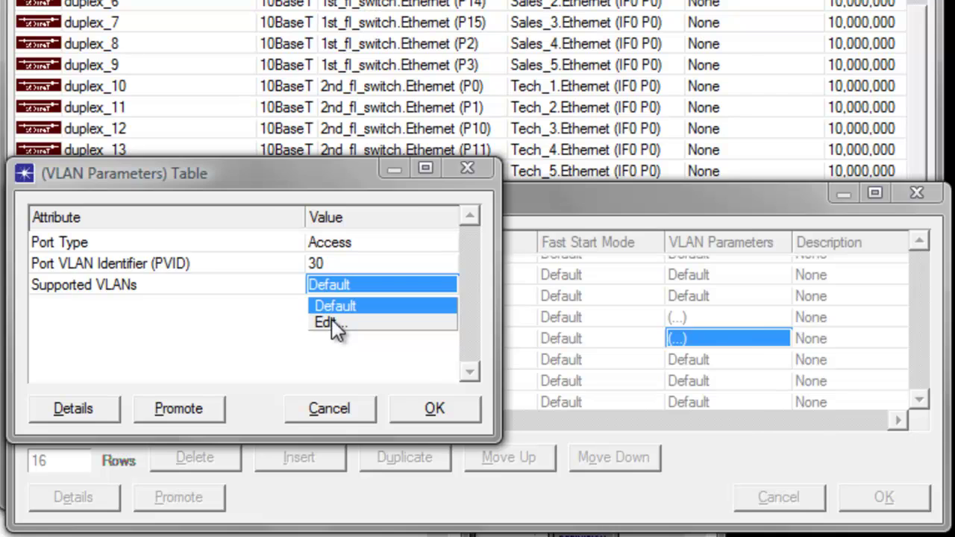
left_click(332, 323)
left_click(46, 157)
left_click(60, 207)
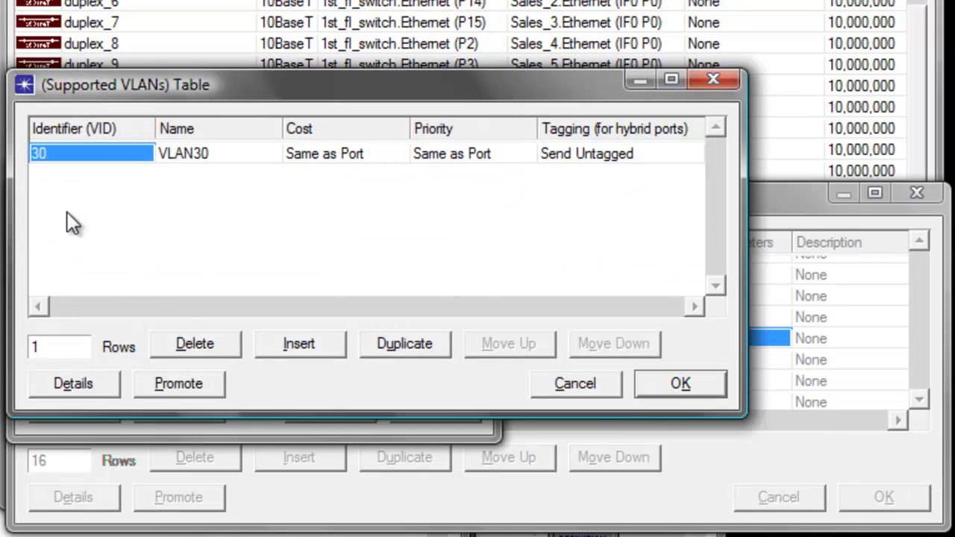
left_click(647, 389)
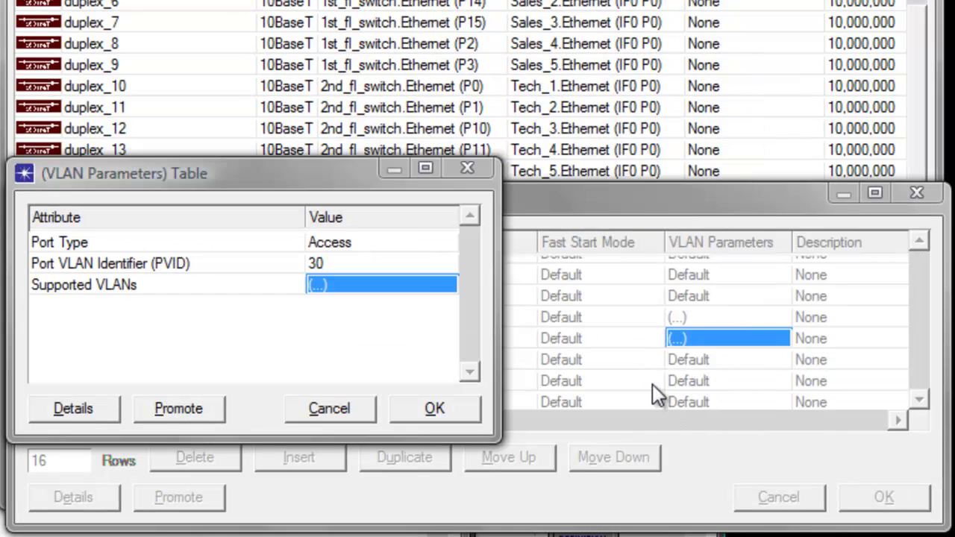
left_click(433, 410)
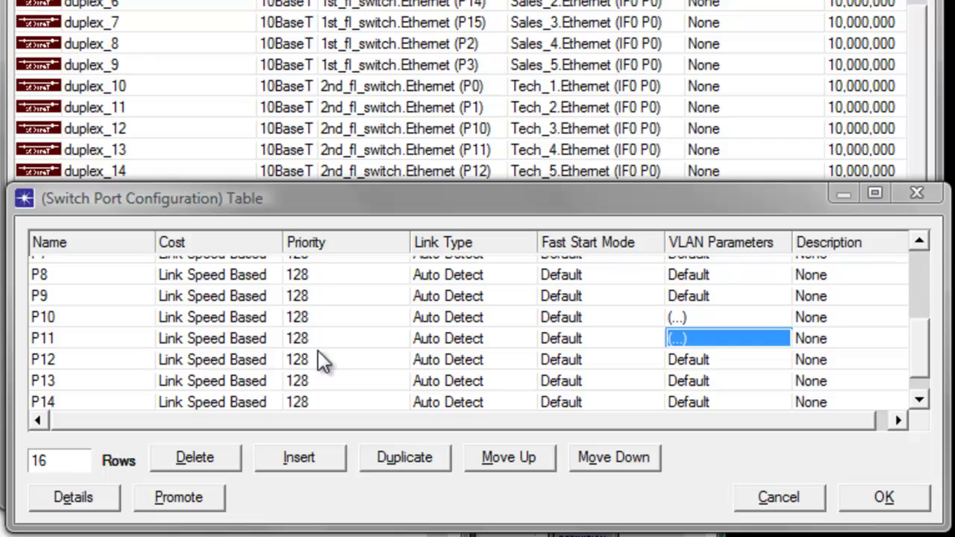
Set port P12's PVID to 30 with VLAN 30 as its supported VLAN.
left_click(687, 360)
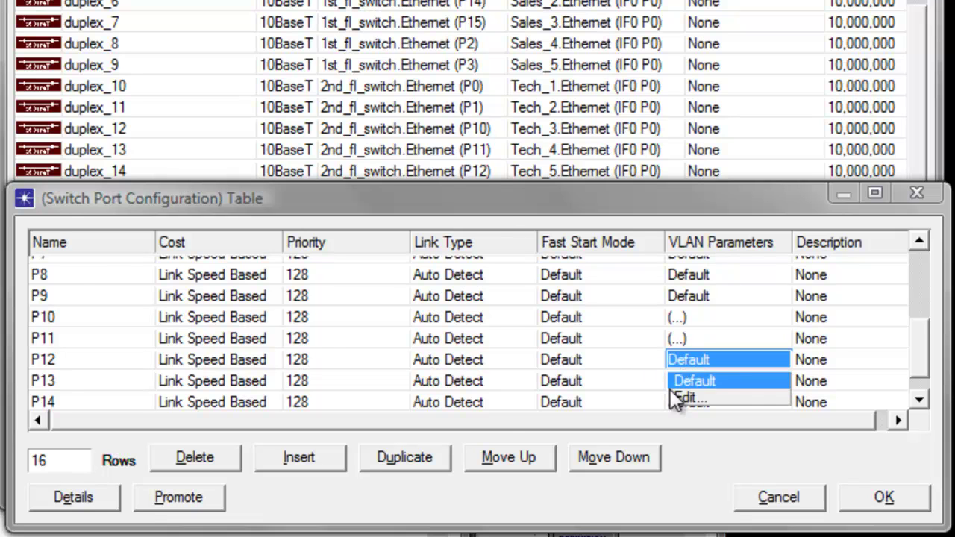
left_click(677, 397)
left_click(339, 263)
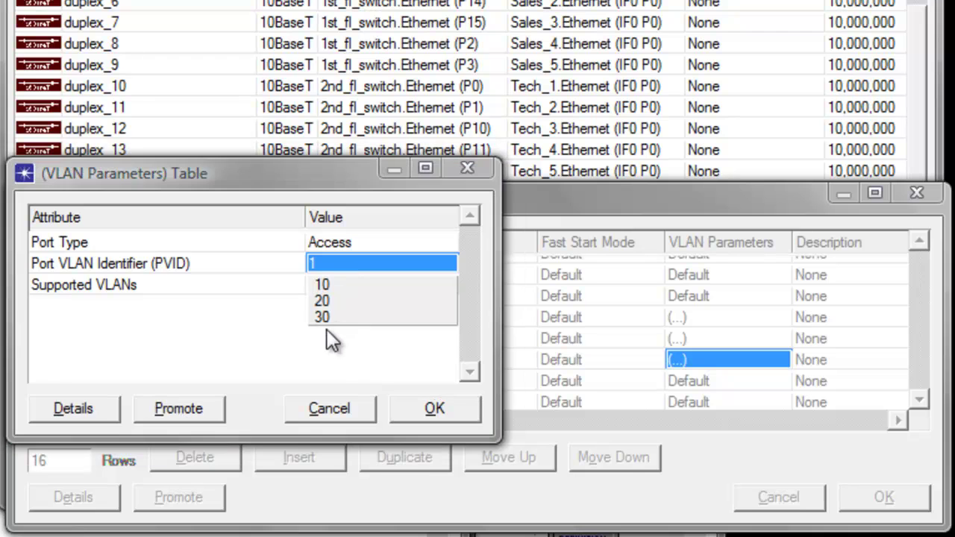
left_click(324, 316)
left_click(333, 286)
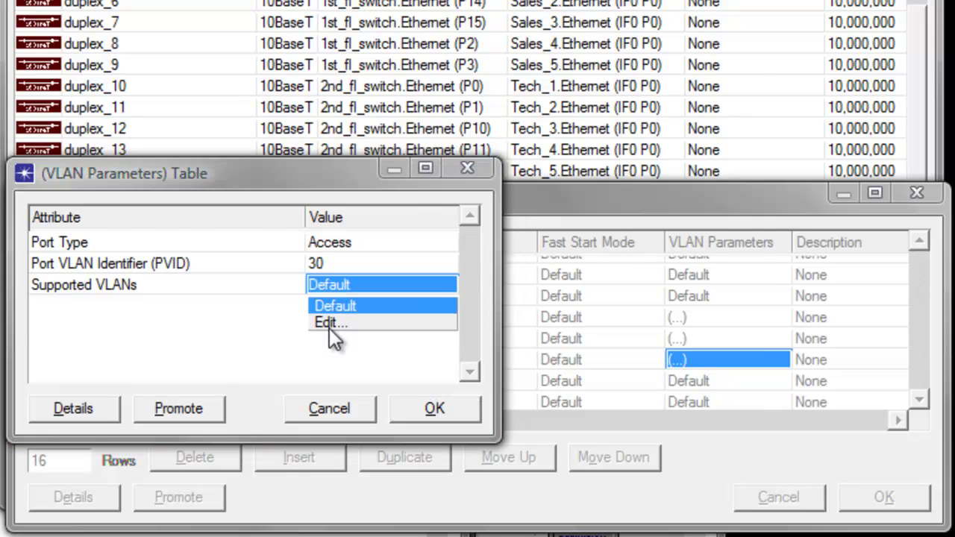
left_click(329, 322)
left_click(66, 154)
left_click(47, 207)
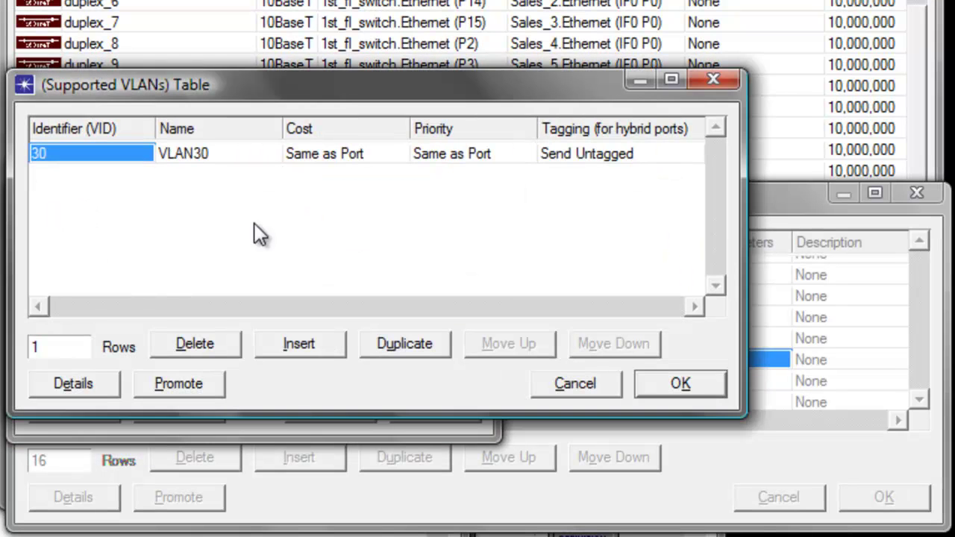
left_click(672, 381)
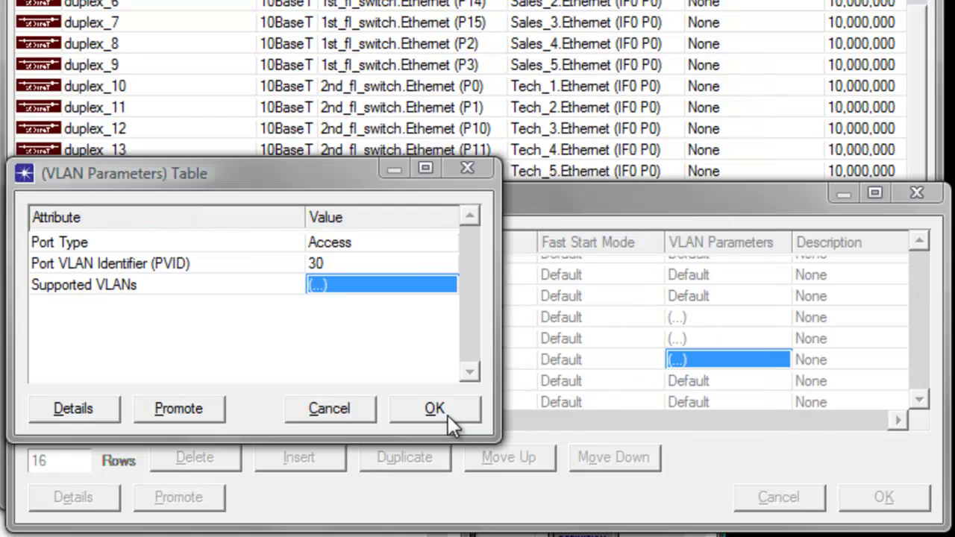
left_click(448, 415)
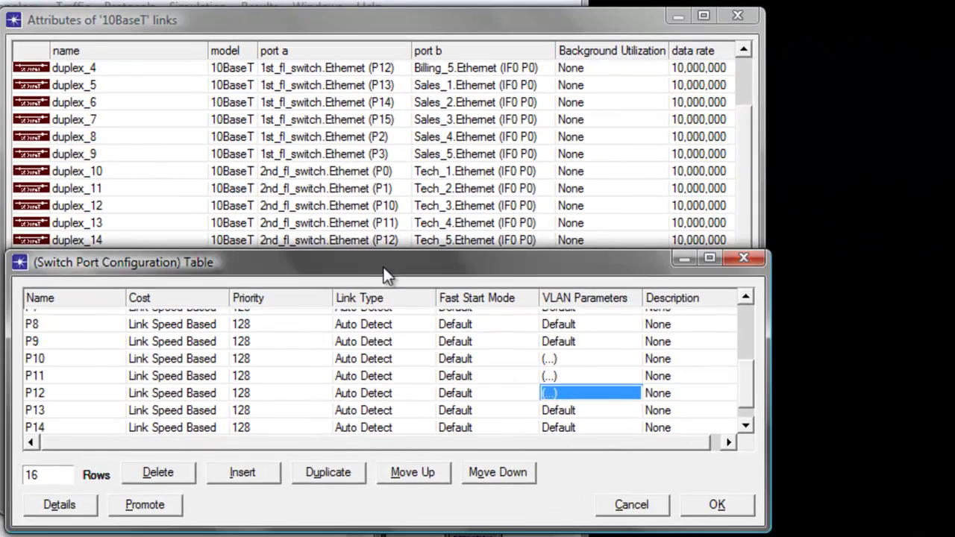
left_click_drag(383, 274, 381, 357)
scroll(541, 234, "down", 3)
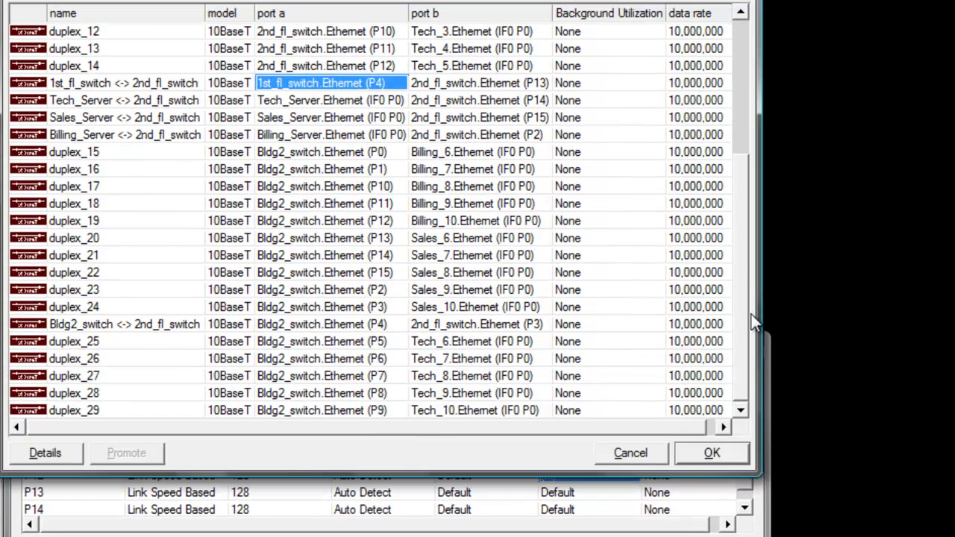
scroll(735, 254, "up", 2)
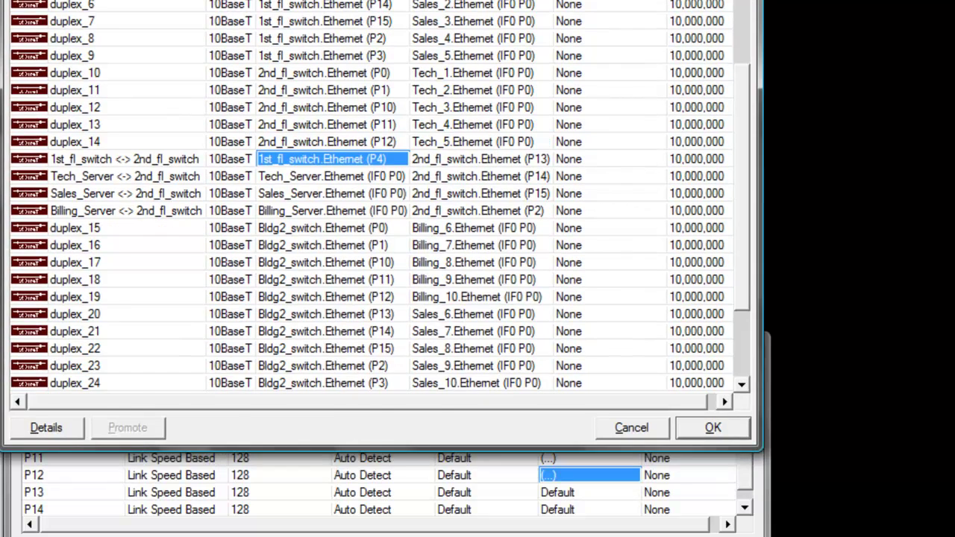
left_click(654, 456)
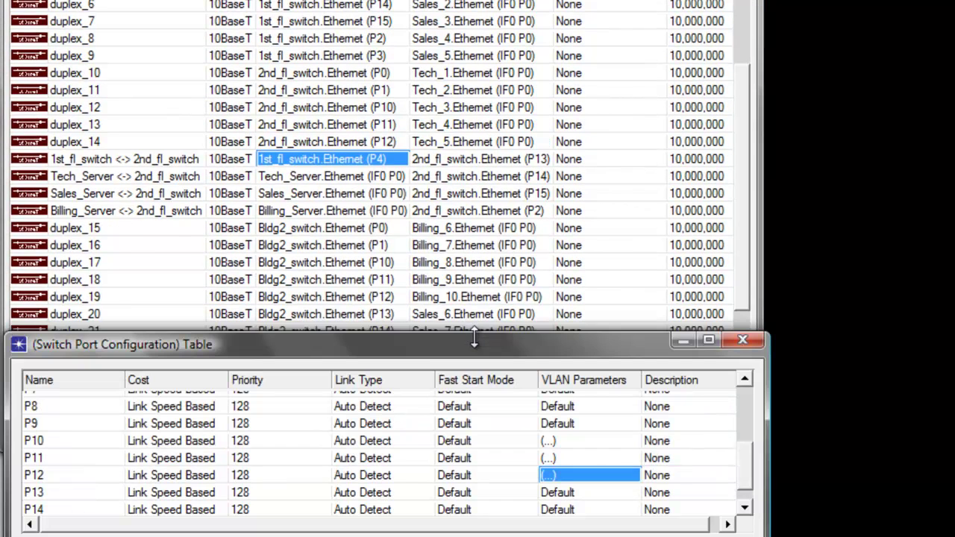
left_click_drag(359, 343, 355, 202)
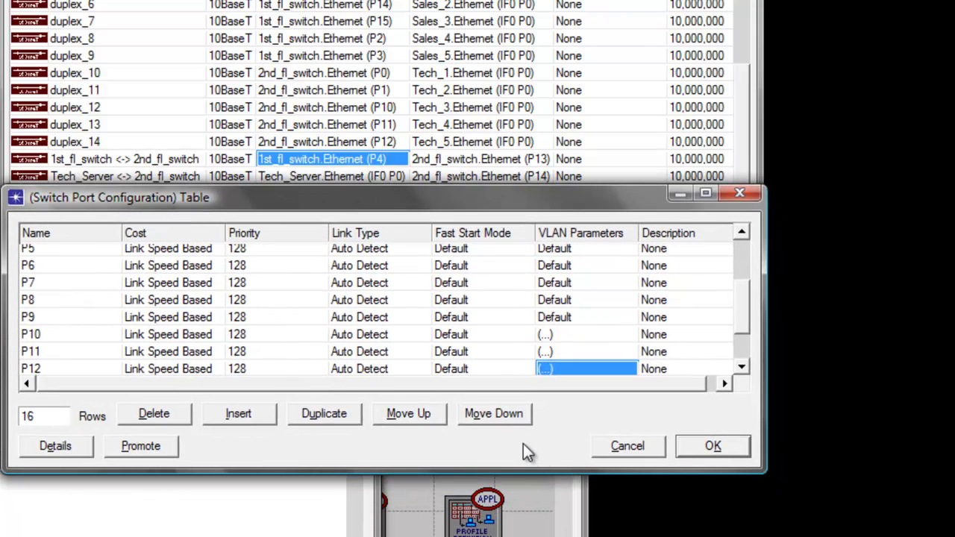
Set Tech_Server port P14 to PVID 30 with VLAN 30 as its supported VLAN.
scroll(602, 322, "down", 1)
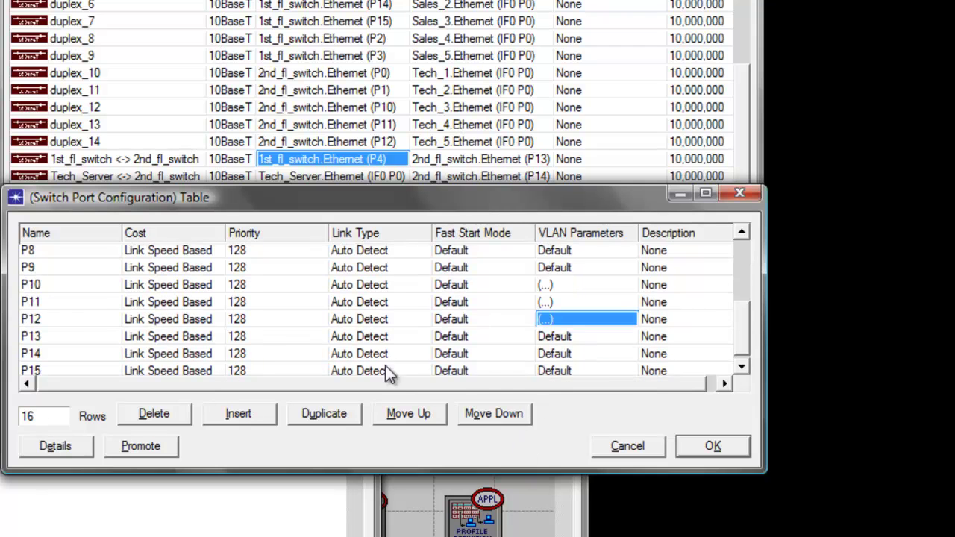
left_click(539, 357)
left_click(552, 385)
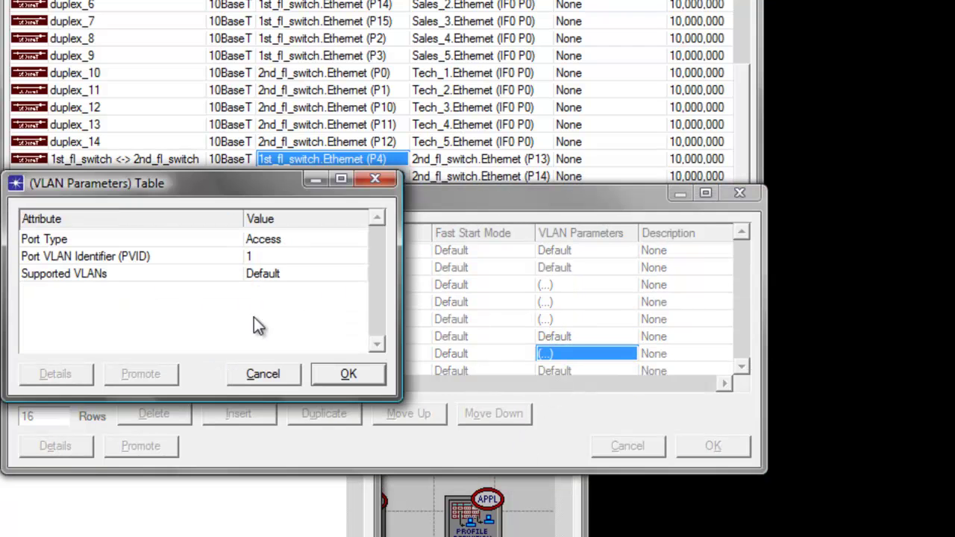
left_click(276, 258)
left_click(250, 298)
left_click(257, 273)
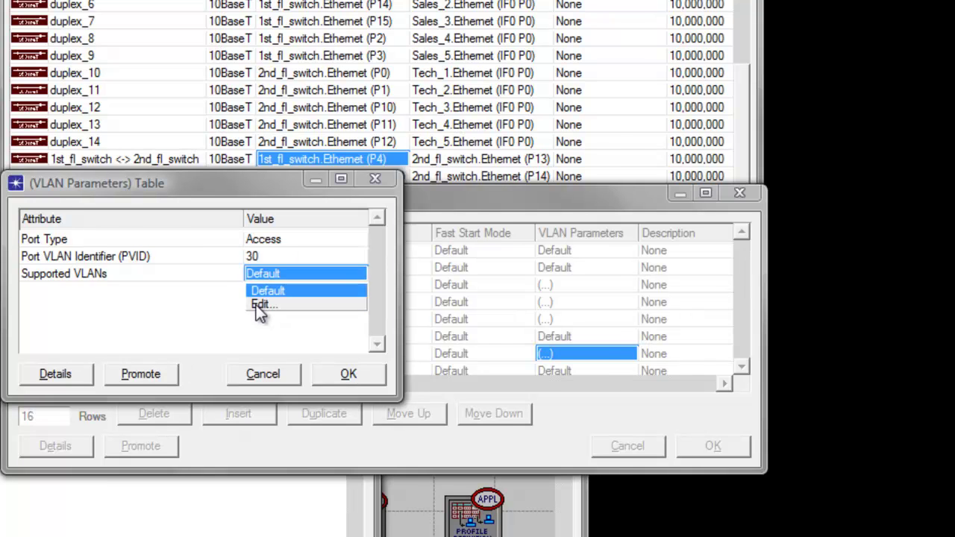
left_click(263, 305)
left_click(30, 169)
left_click(32, 208)
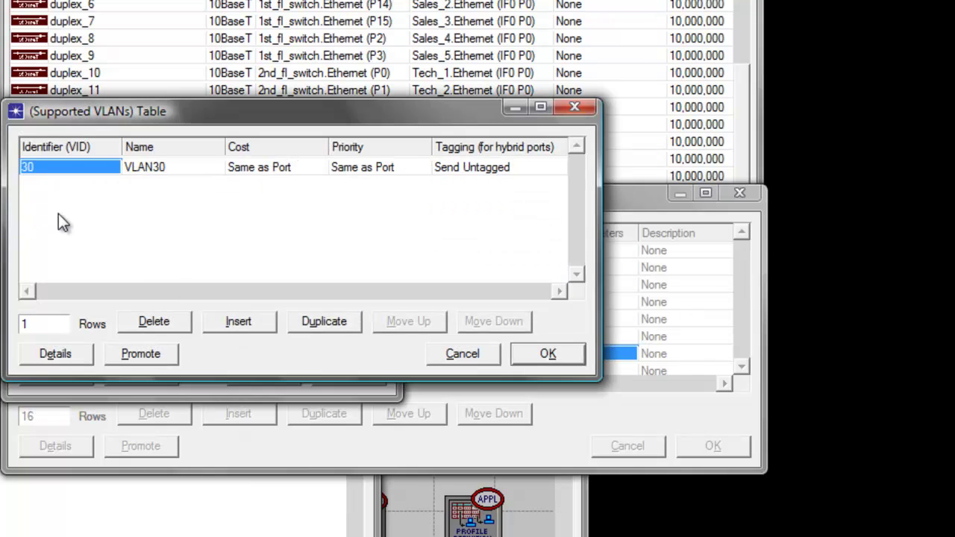
left_click(548, 353)
left_click(346, 373)
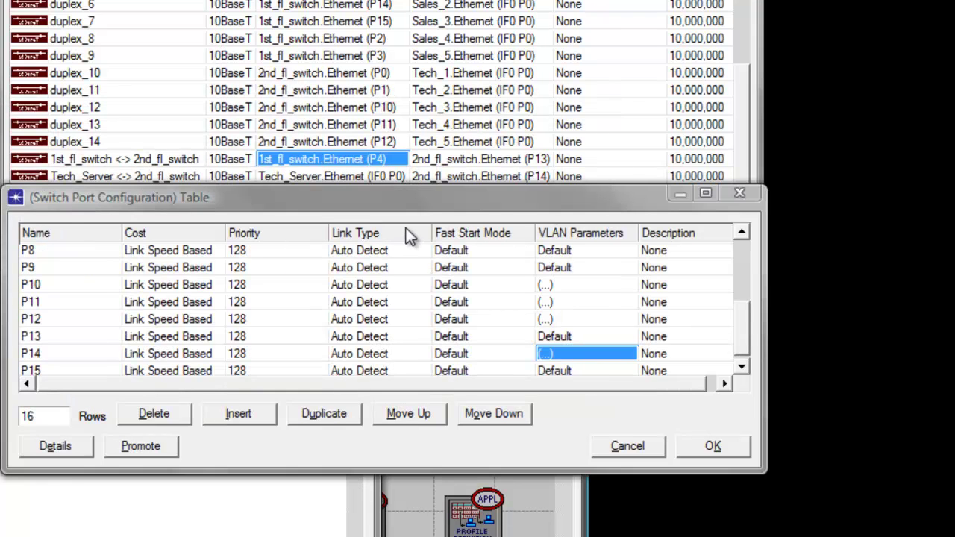
left_click_drag(436, 210, 435, 230)
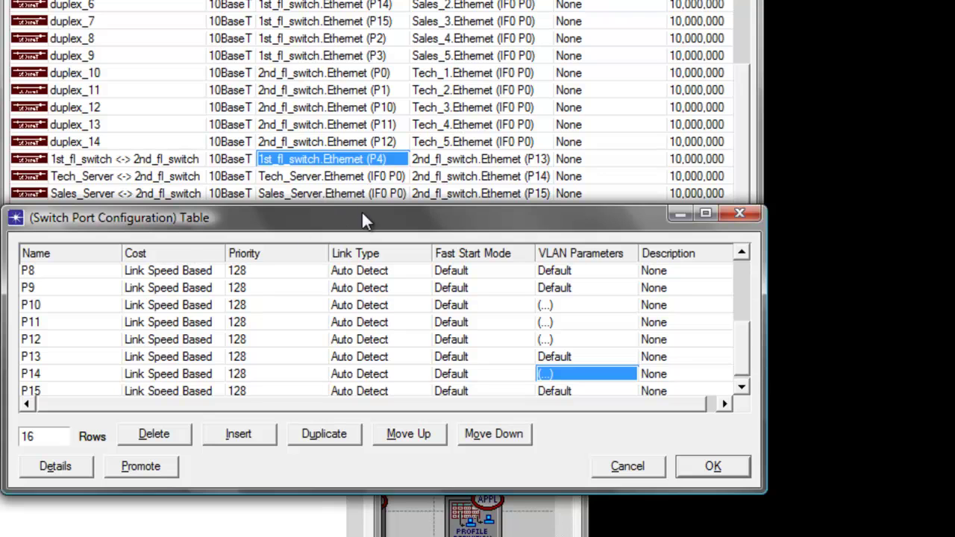
Set port P13 to PVID 20 with VLAN 20 as its supported VLAN.
left_click(563, 357)
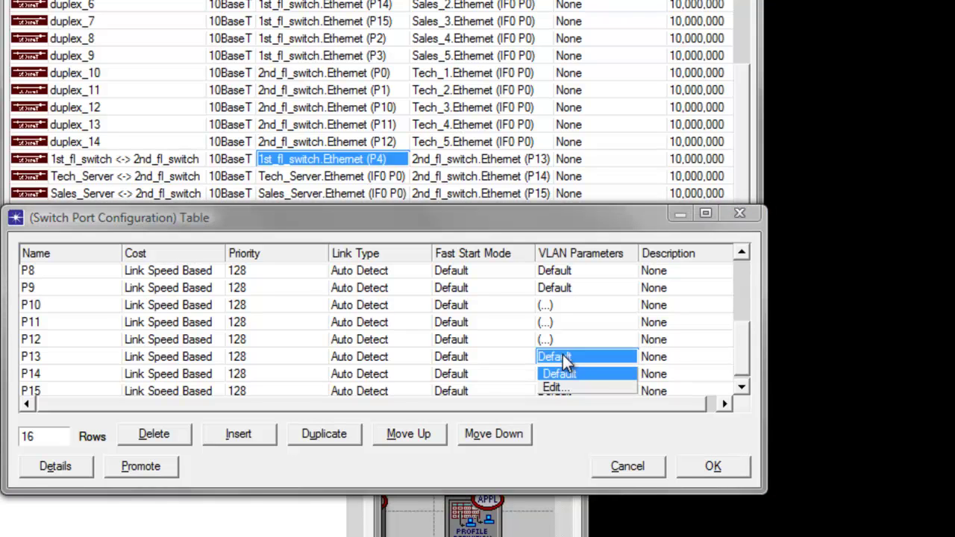
left_click(552, 389)
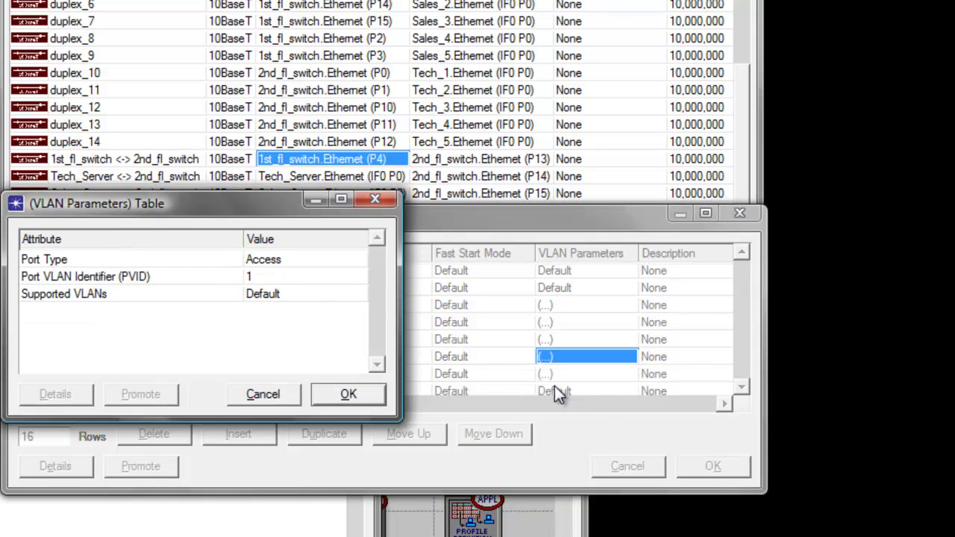
left_click(274, 278)
left_click(257, 308)
left_click(259, 294)
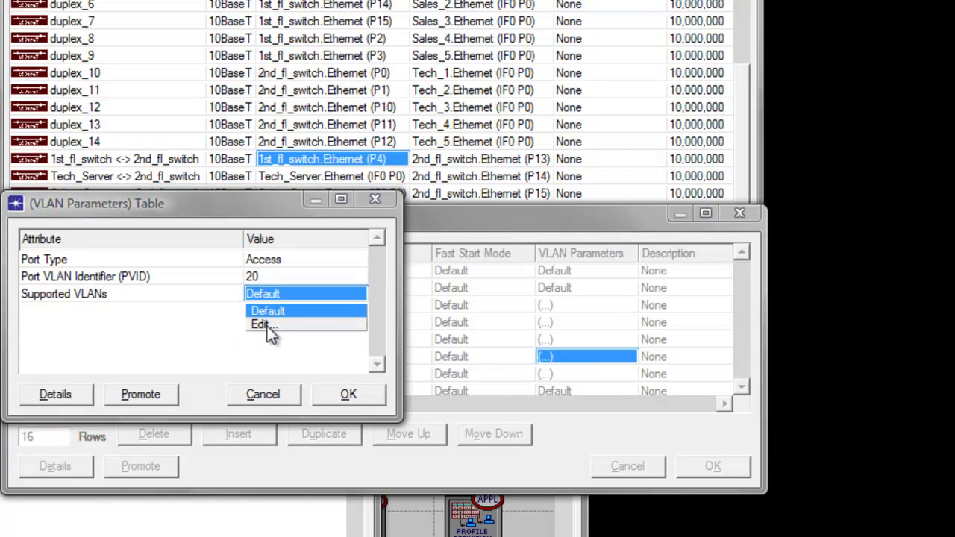
left_click(263, 325)
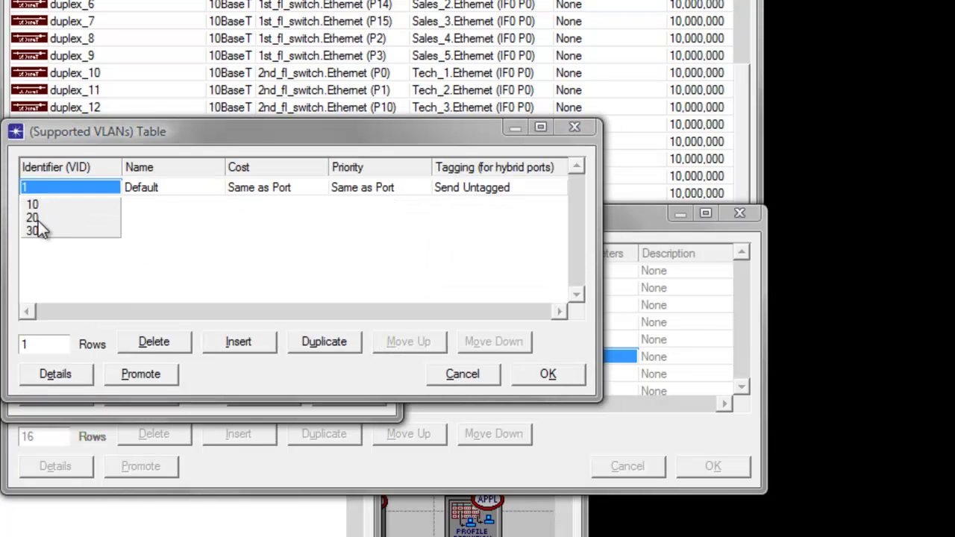
left_click(38, 220)
left_click(547, 377)
key("Return")
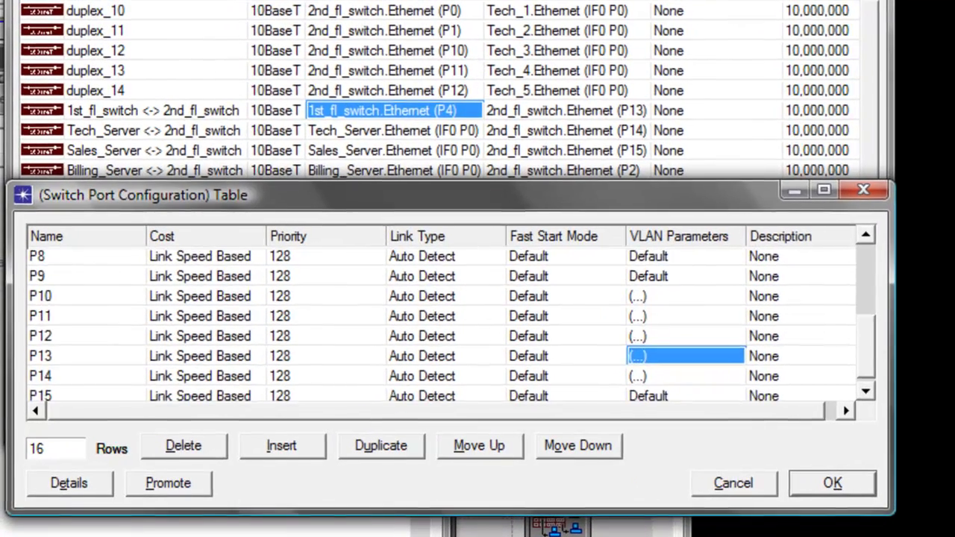
Set Billing_Server port P2 to PVID 10 with VLAN 10 as its only supported VLAN.
left_click(741, 318)
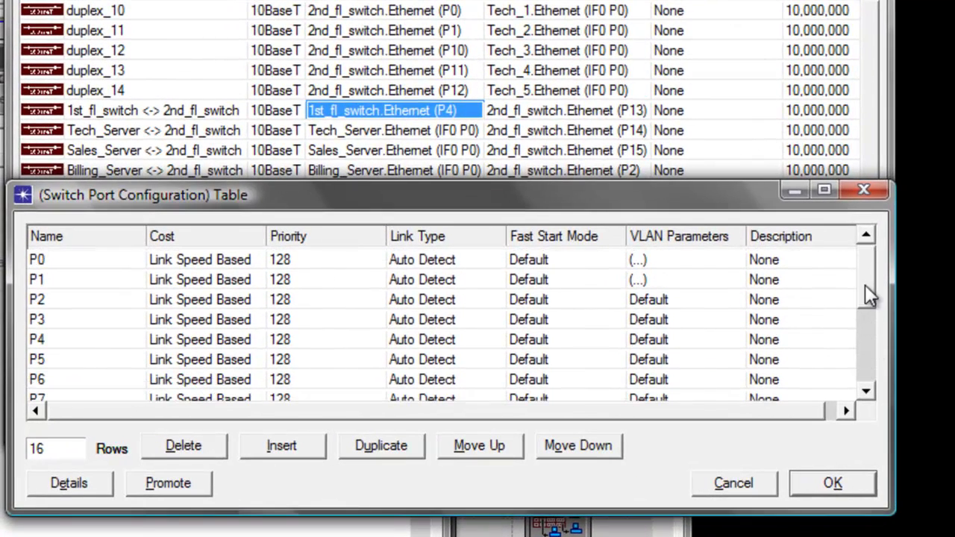
left_click(649, 301)
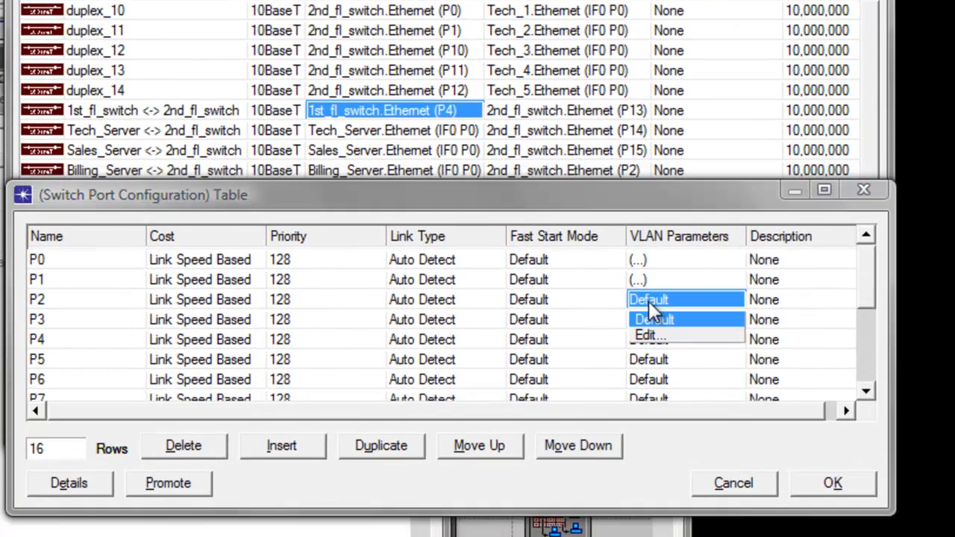
left_click(645, 335)
left_click(304, 264)
left_click(306, 286)
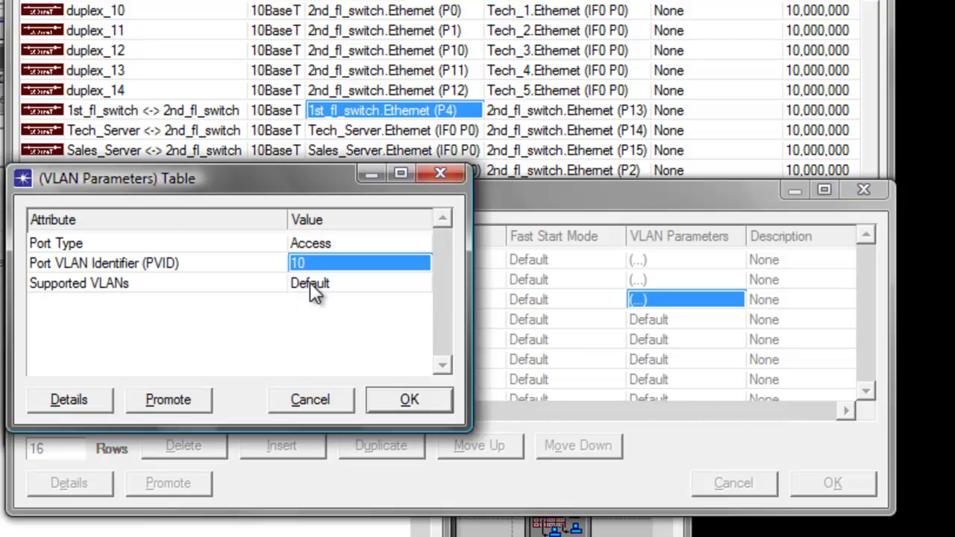
left_click(309, 283)
left_click(304, 319)
left_click(54, 159)
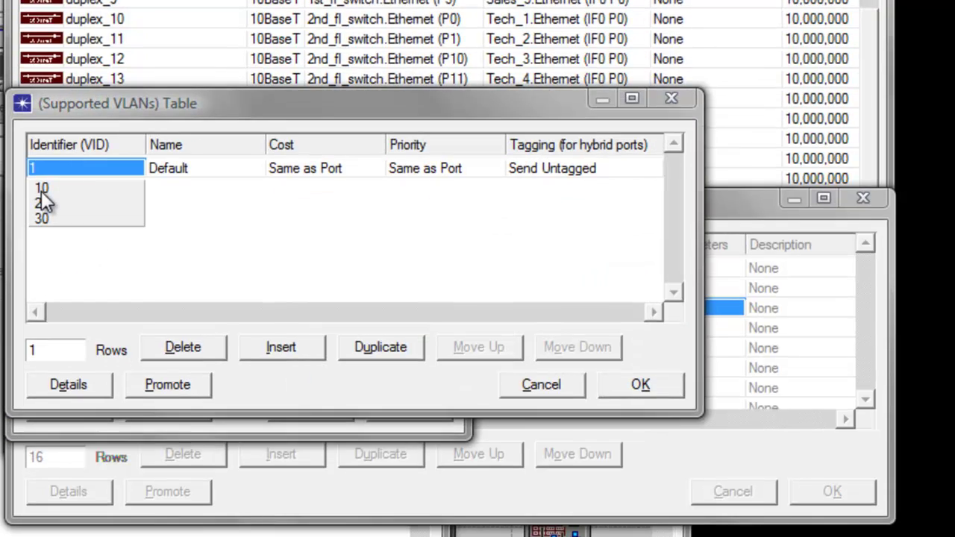
left_click(41, 179)
left_click(641, 376)
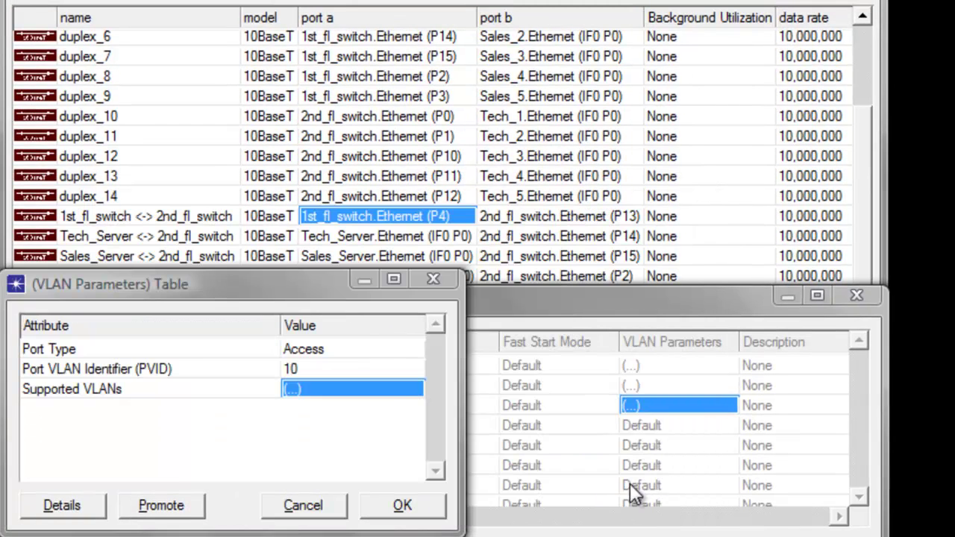
left_click(401, 510)
left_click_drag(561, 296, 570, 246)
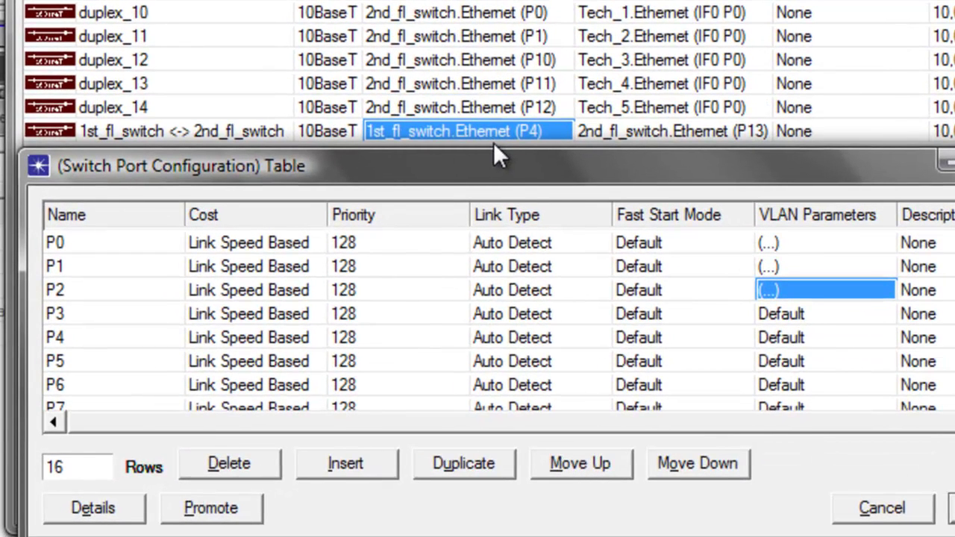
Change uplink port P13's port type to Trunk.
scroll(477, 320, "down", 3)
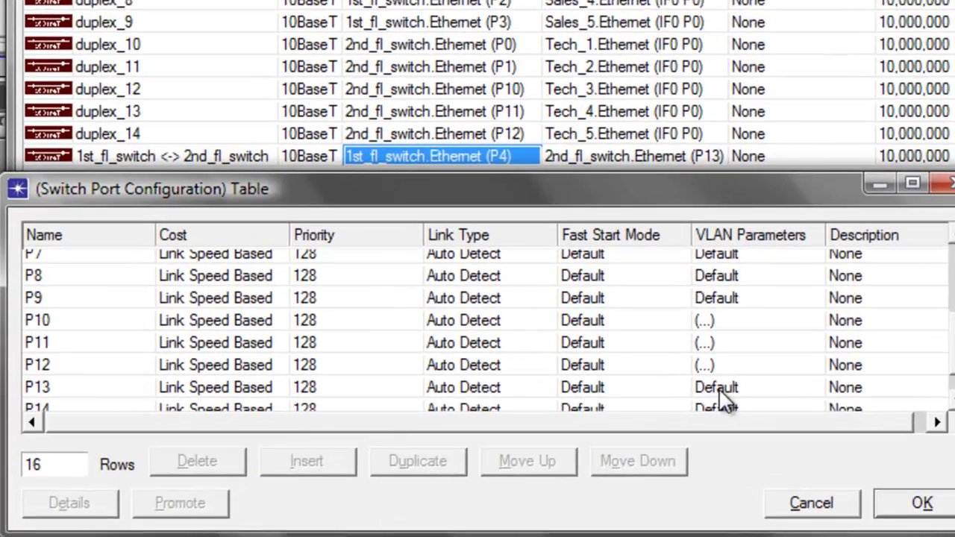
left_click(591, 415)
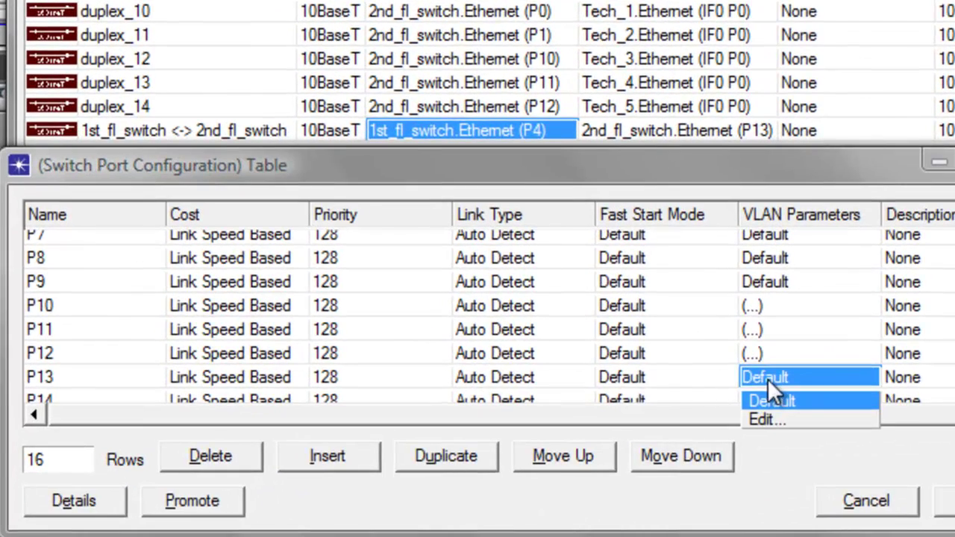
left_click(763, 420)
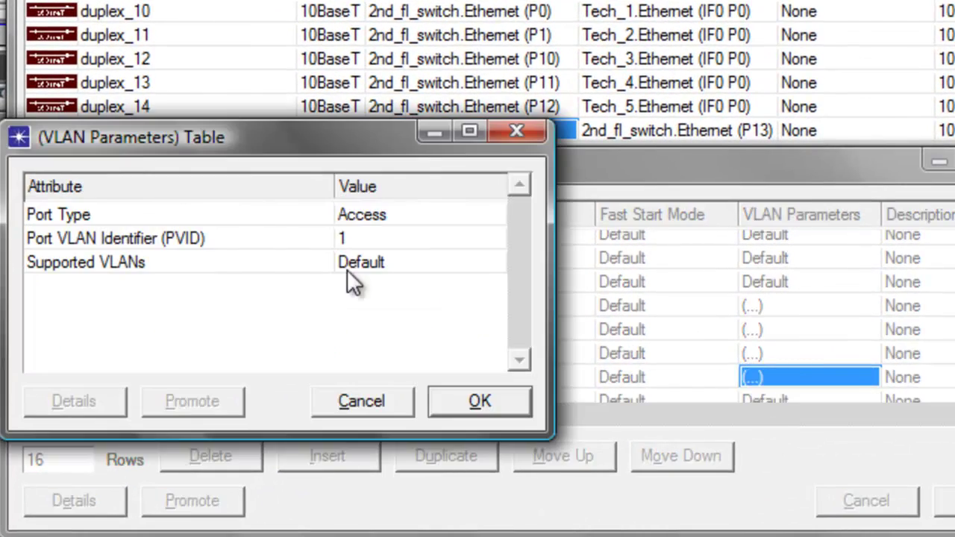
left_click(371, 214)
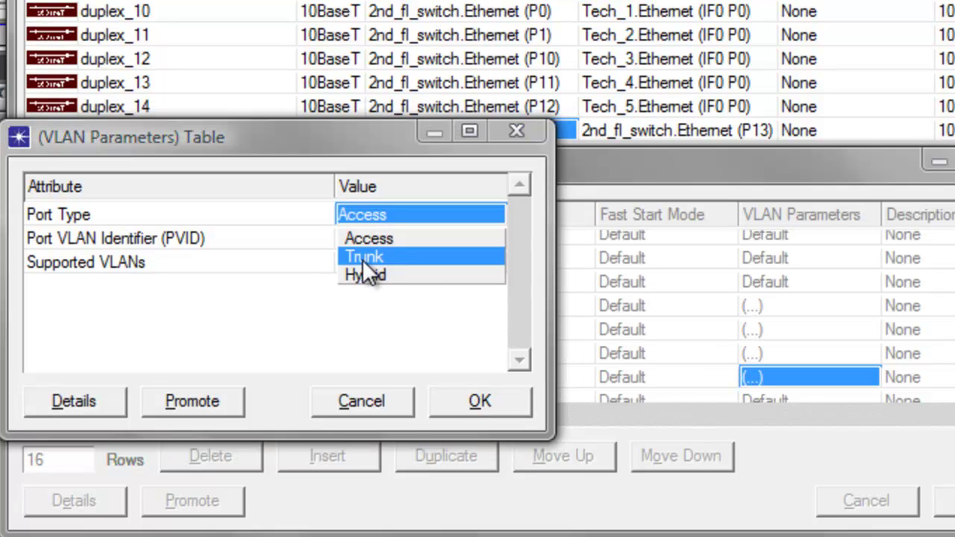
left_click(363, 258)
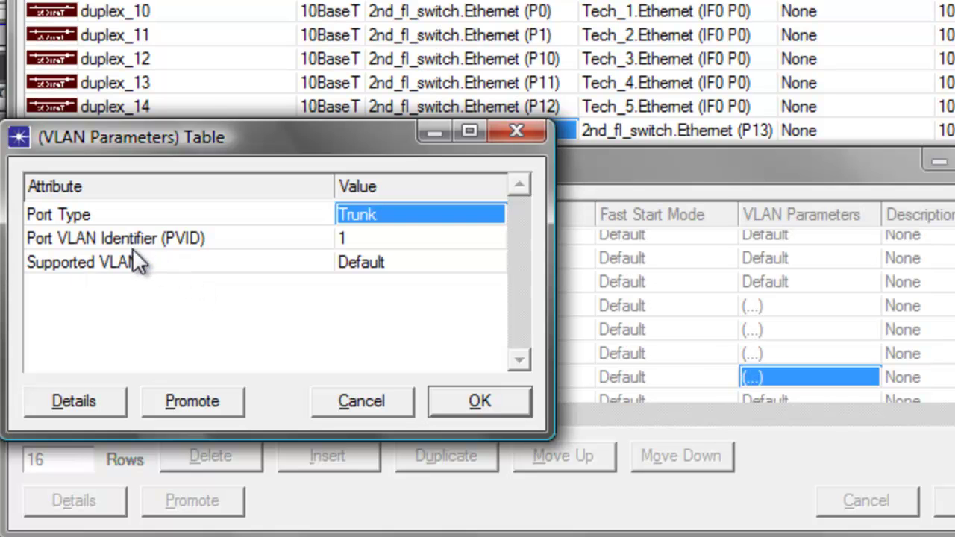
Add VLAN 10 and VLAN 20 as P13's supported VLANs and confirm the trunk settings.
left_click(373, 265)
left_click(369, 299)
left_click(785, 35)
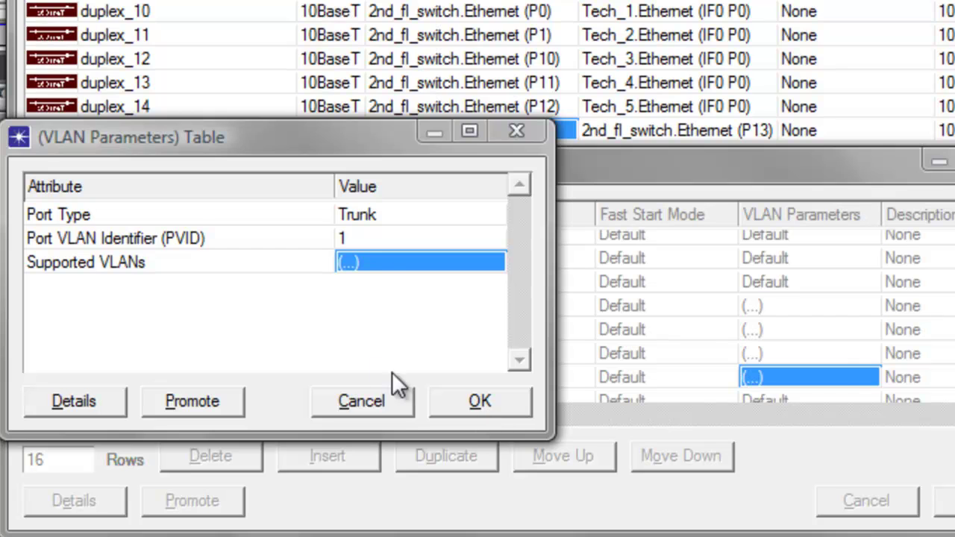
left_click(364, 264)
left_click(366, 321)
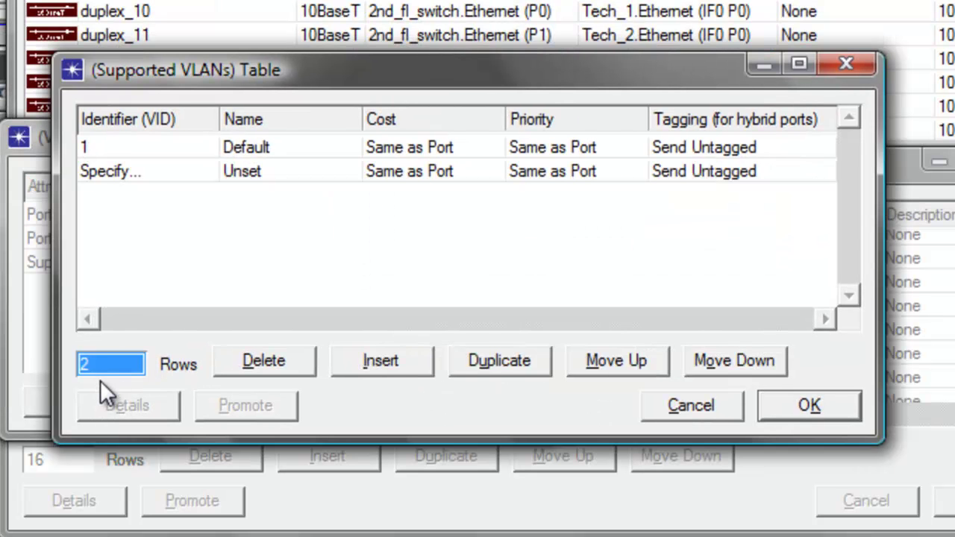
left_click(97, 147)
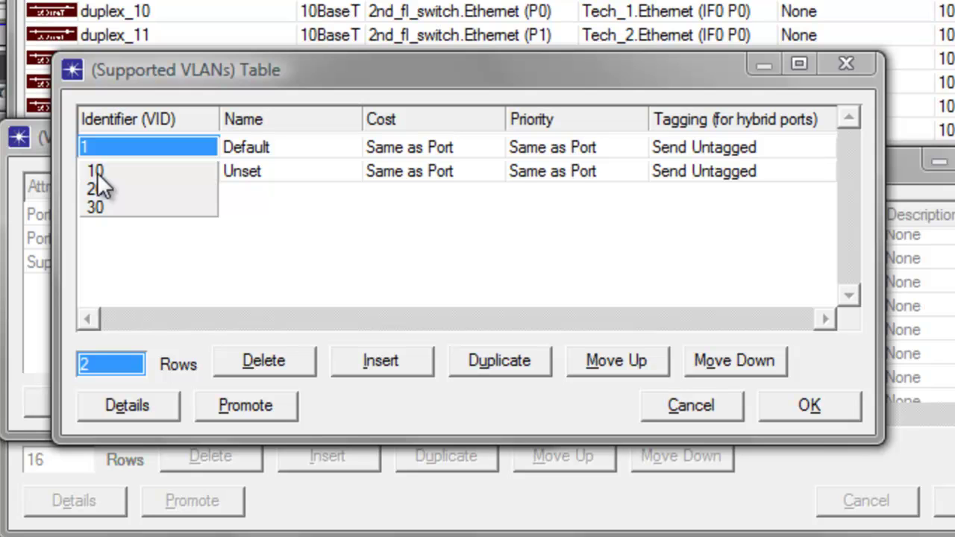
left_click(97, 173)
left_click(97, 172)
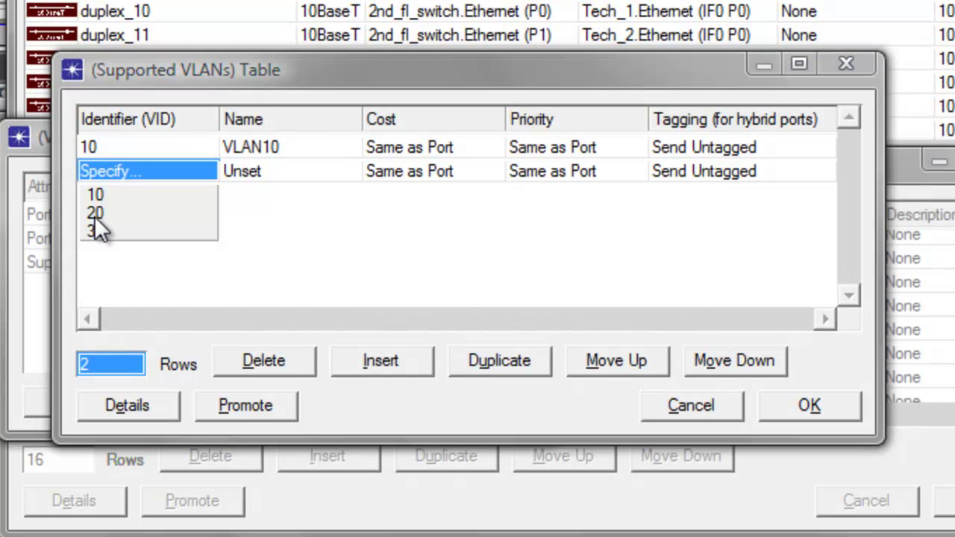
left_click(94, 215)
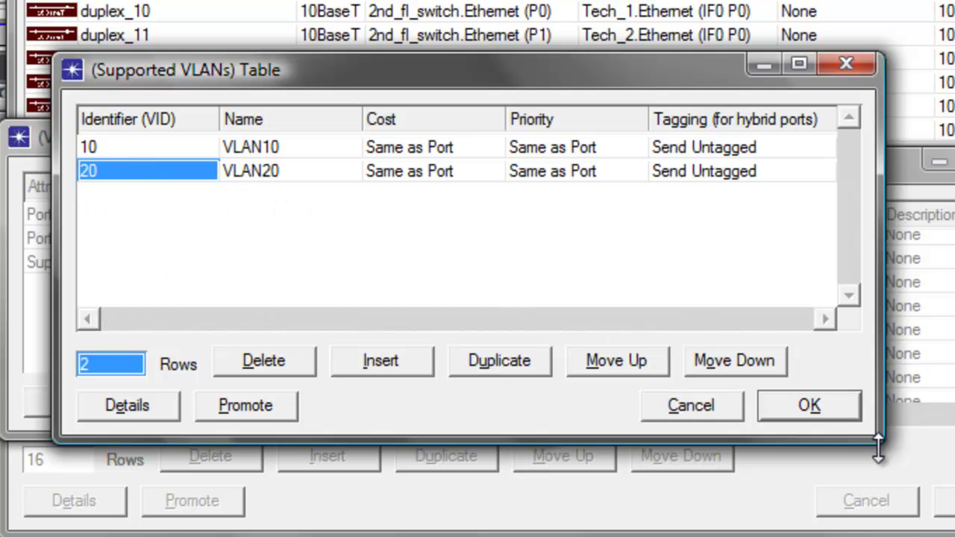
left_click(814, 410)
left_click(473, 399)
left_click_drag(619, 168, 615, 191)
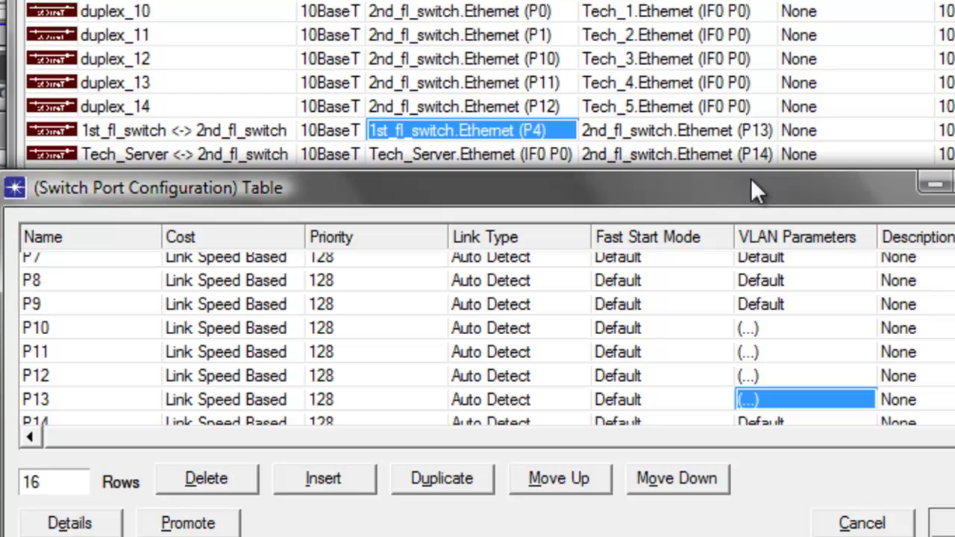
Give port P14 PVID 30 with VLAN 30 as its supported VLAN.
scroll(485, 340, "down", 2)
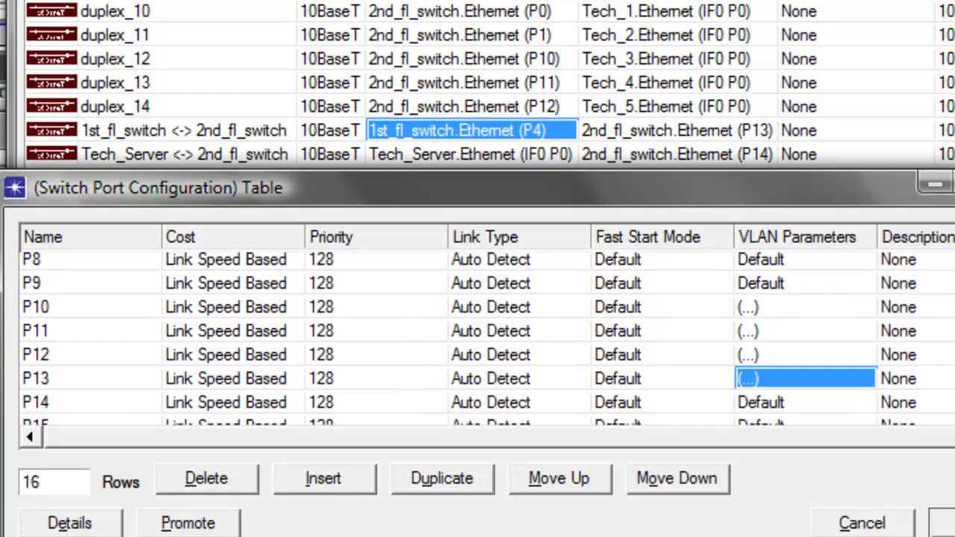
left_click(767, 390)
left_click(762, 430)
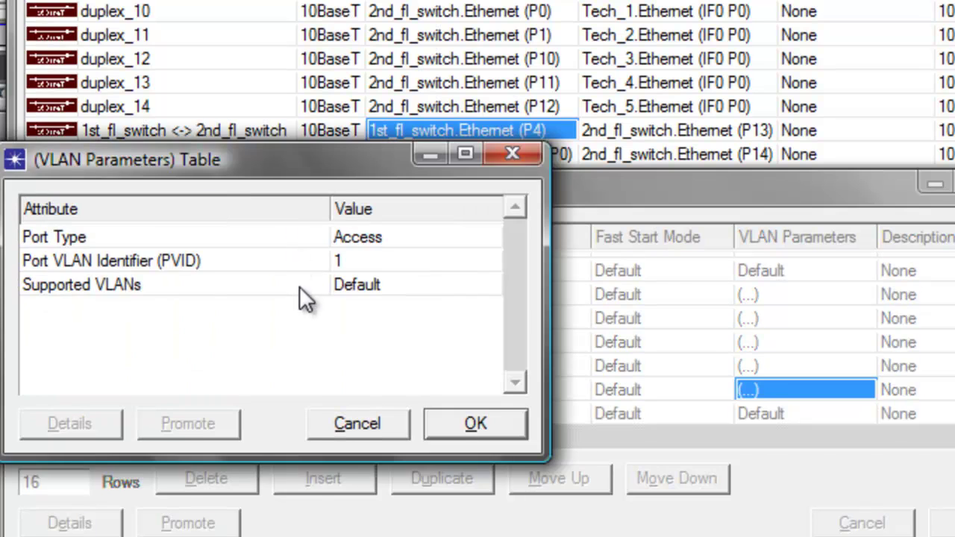
left_click(338, 263)
left_click(350, 320)
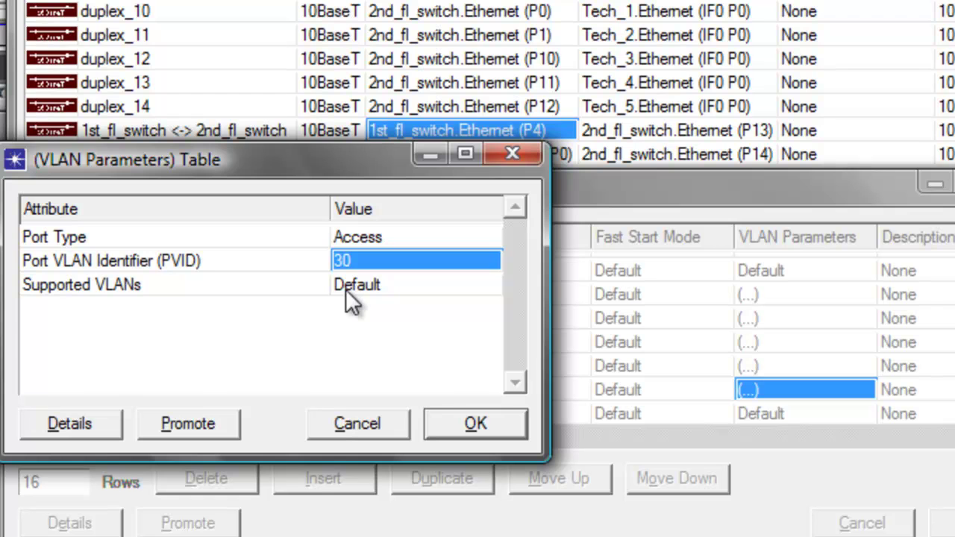
left_click(360, 285)
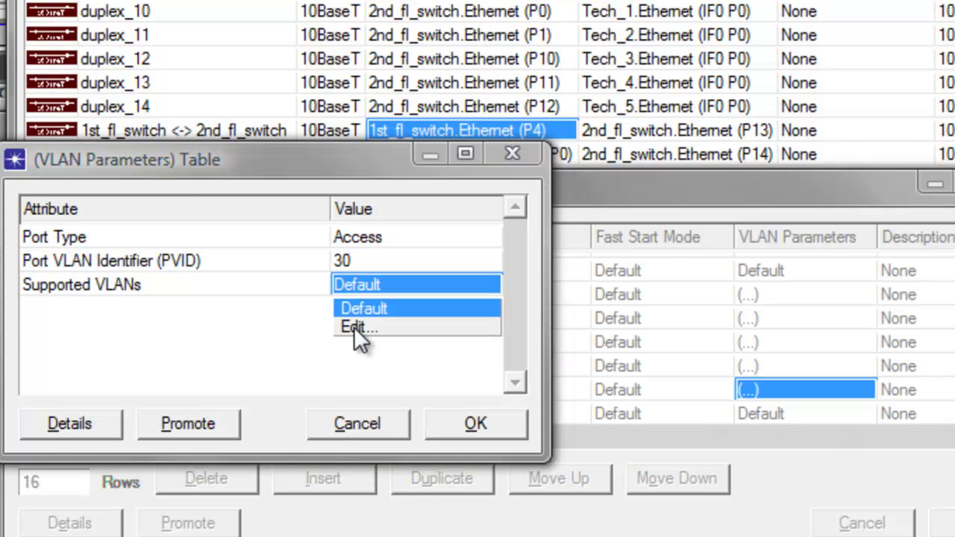
left_click(354, 325)
left_click(76, 136)
left_click(37, 197)
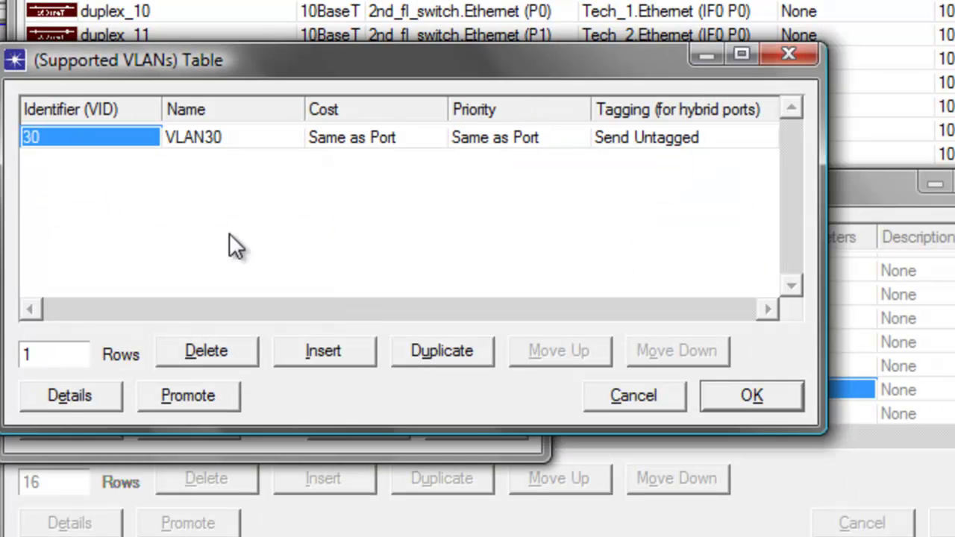
left_click(750, 401)
Give port P15 PVID 20 with VLAN 20 as its supported VLAN.
left_click_drag(563, 200, 564, 222)
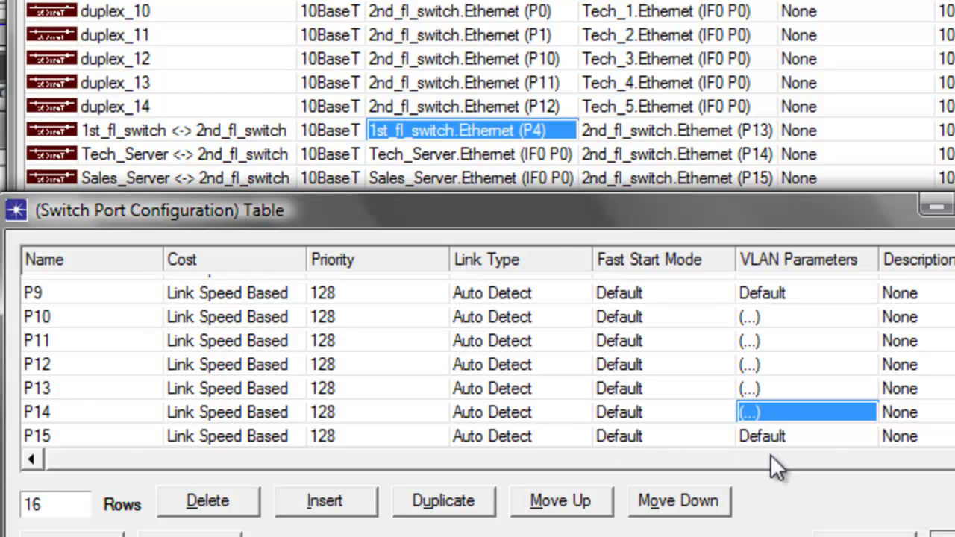
left_click(768, 435)
left_click(750, 475)
left_click(358, 283)
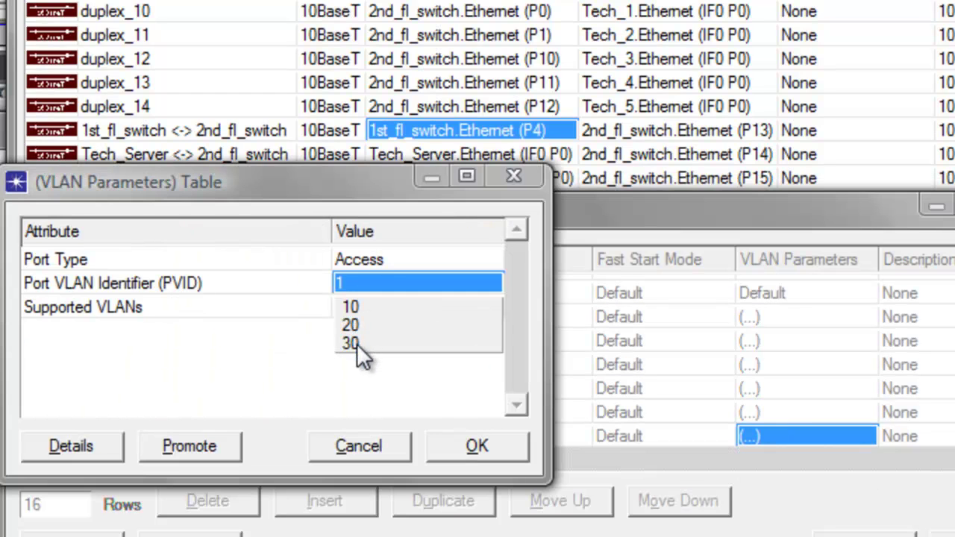
left_click(352, 327)
left_click(358, 306)
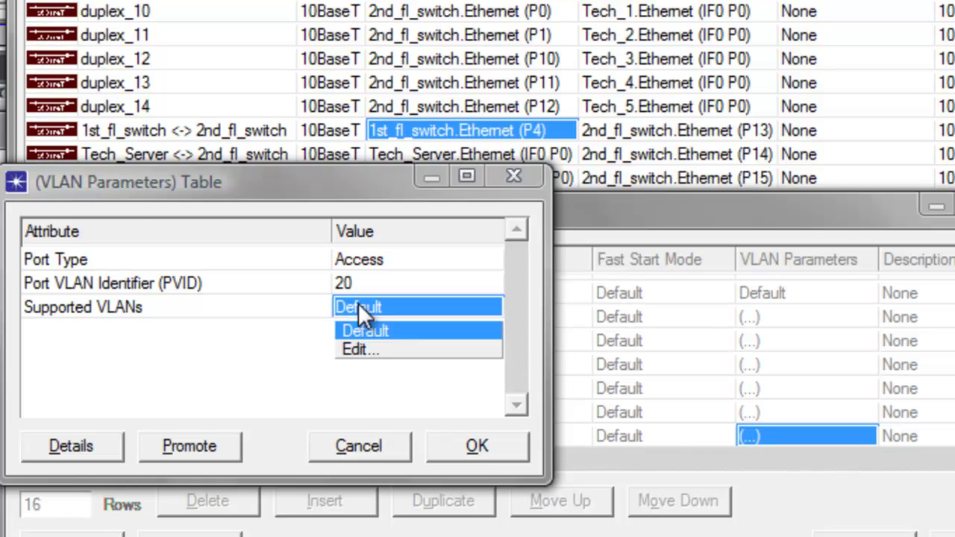
left_click(354, 350)
left_click(56, 163)
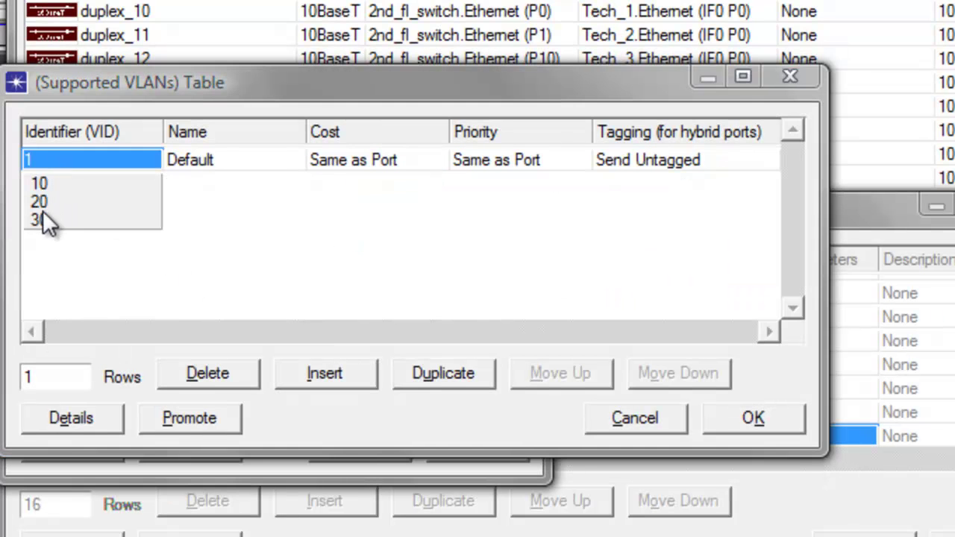
left_click(41, 202)
left_click(753, 418)
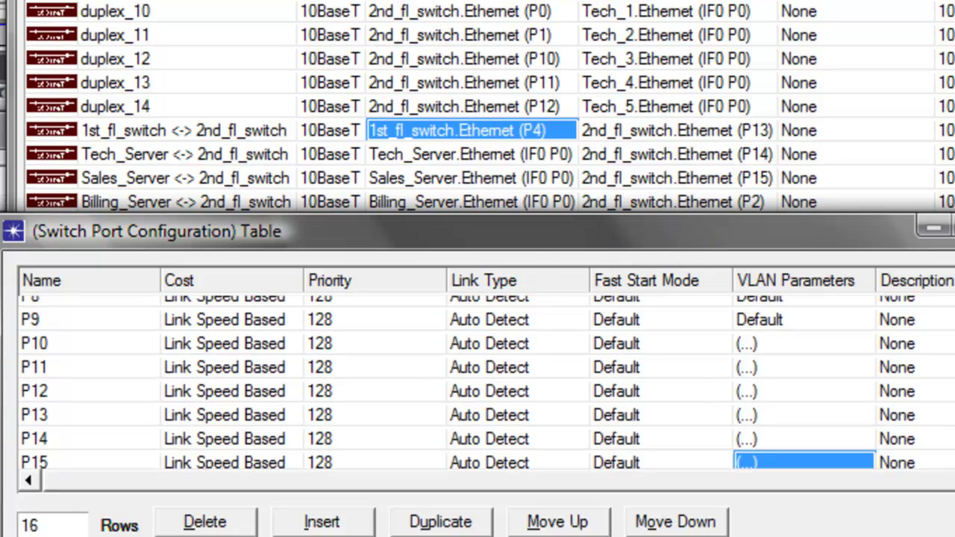
Set port P2's VLAN parameters to PVID 10 with VLAN10 supported, and confirm.
scroll(487, 383, "up", 3)
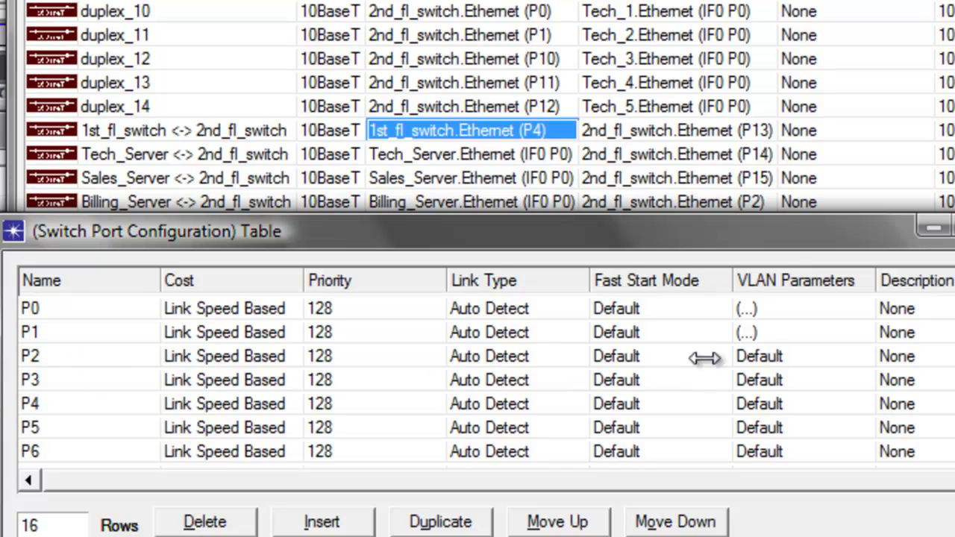
left_click(756, 360)
left_click(752, 399)
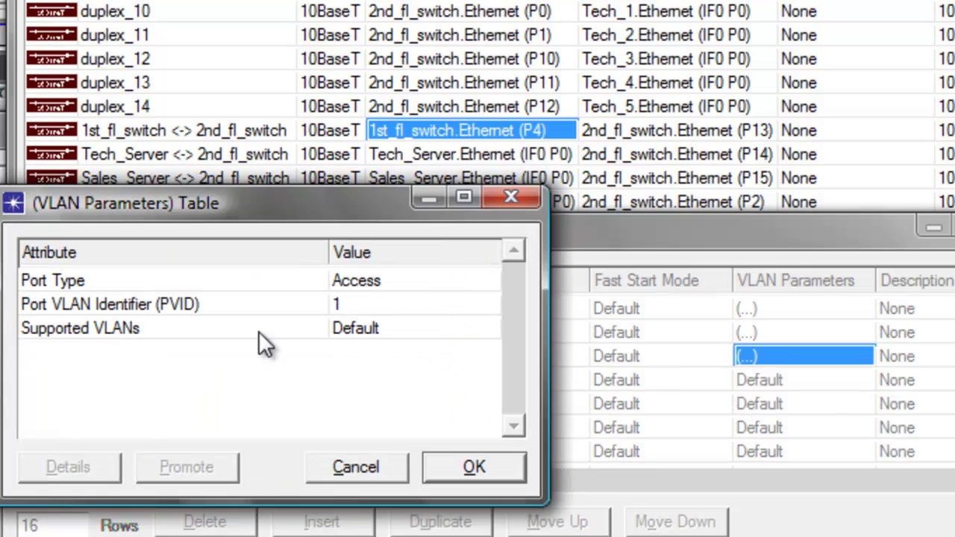
left_click(388, 304)
left_click(347, 328)
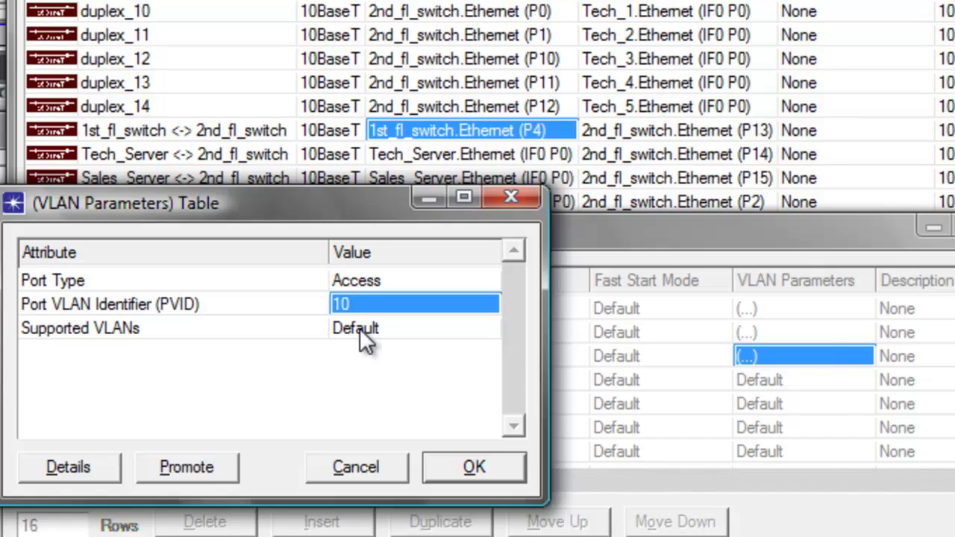
left_click(359, 328)
left_click(352, 371)
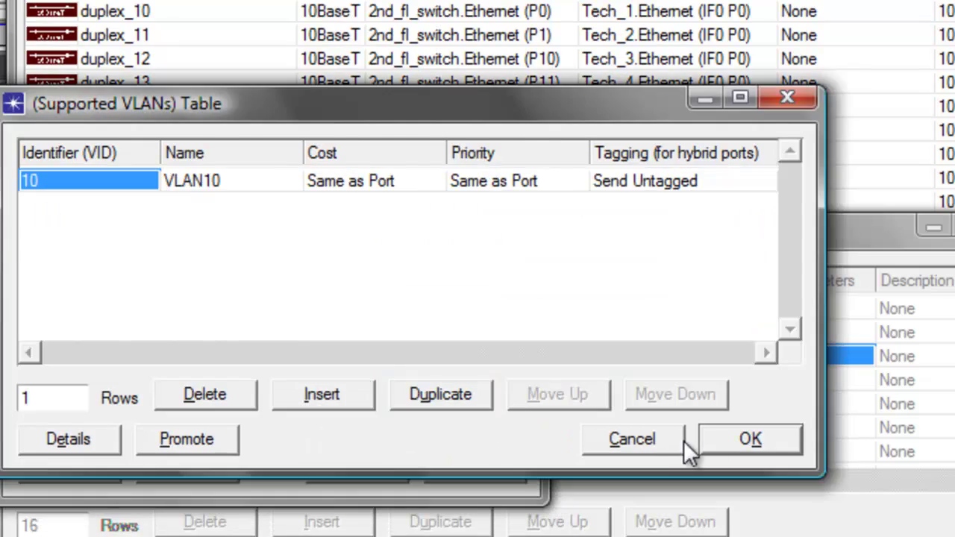
left_click(750, 439)
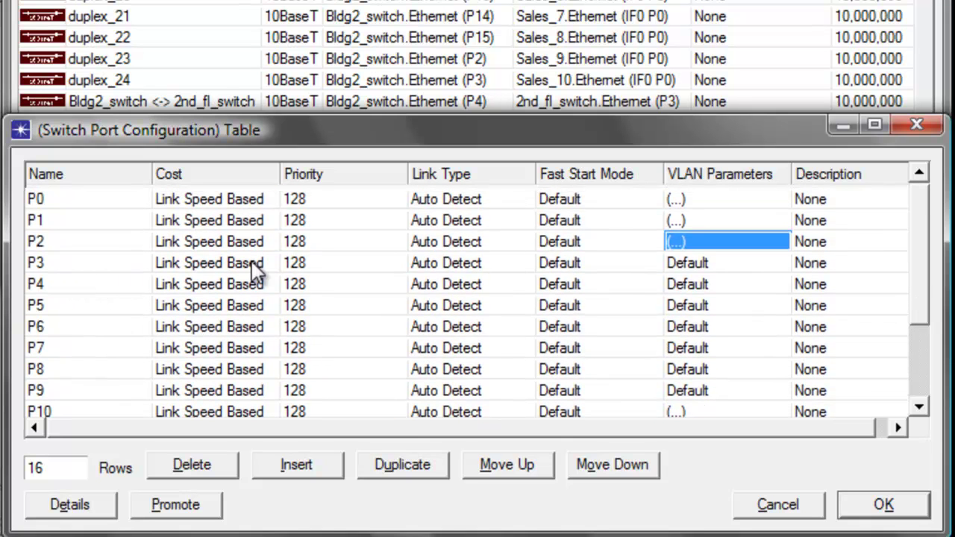
Set port P3's type to Trunk and give its supported VLANs table 3 rows.
double_click(691, 265)
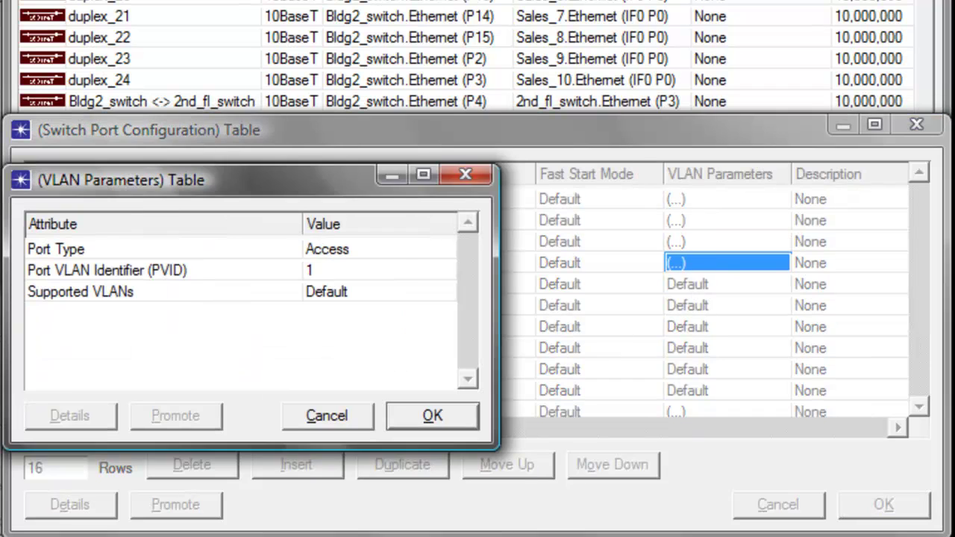
left_click(338, 250)
left_click(329, 288)
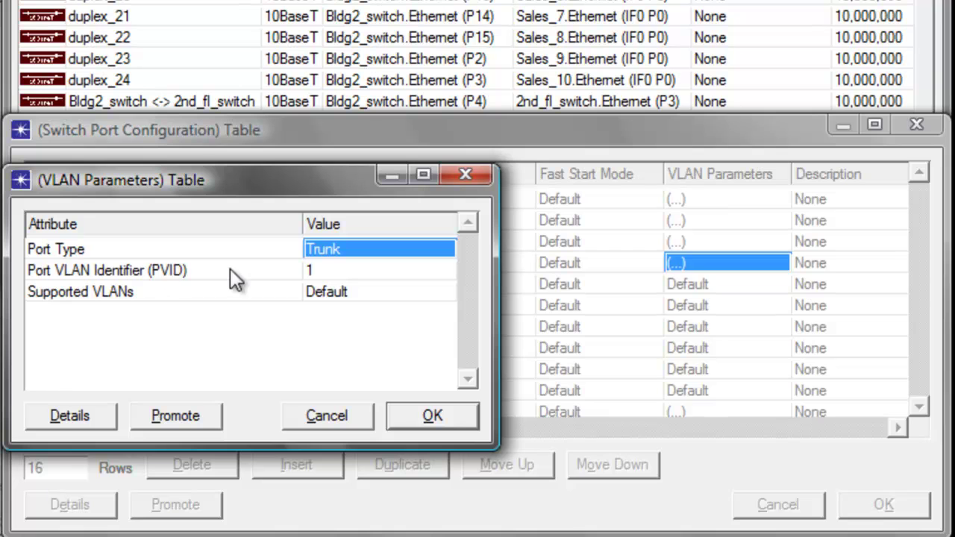
left_click(329, 293)
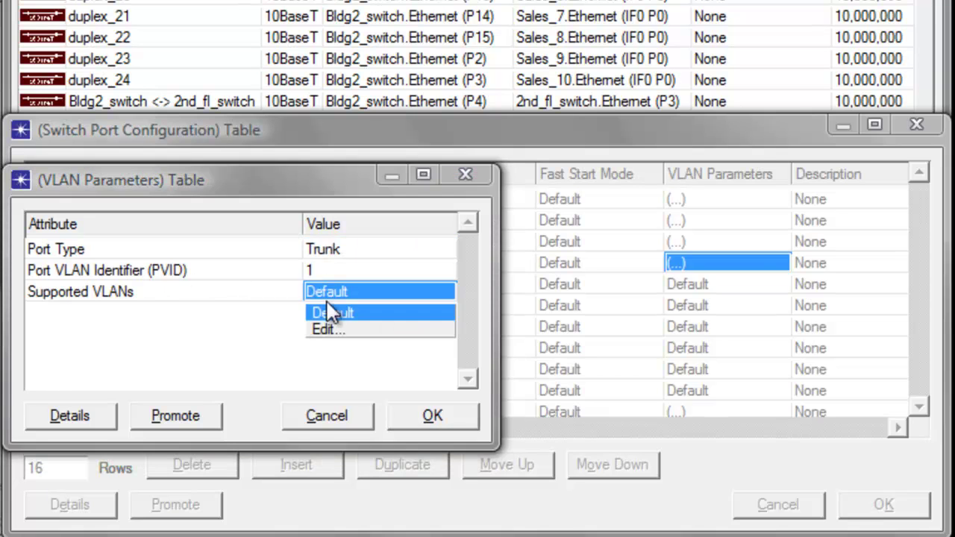
left_click(322, 326)
left_click(55, 355)
left_click(41, 424)
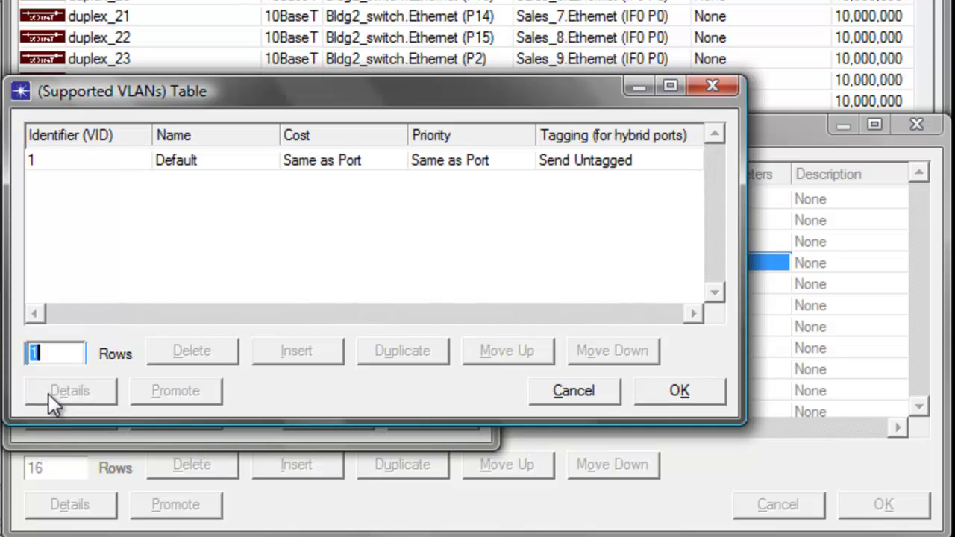
type("3")
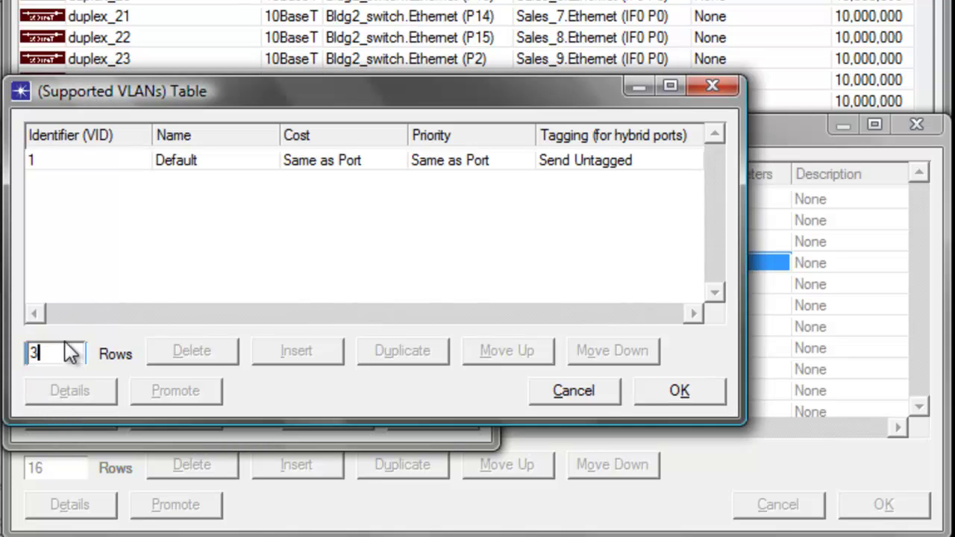
key("Return")
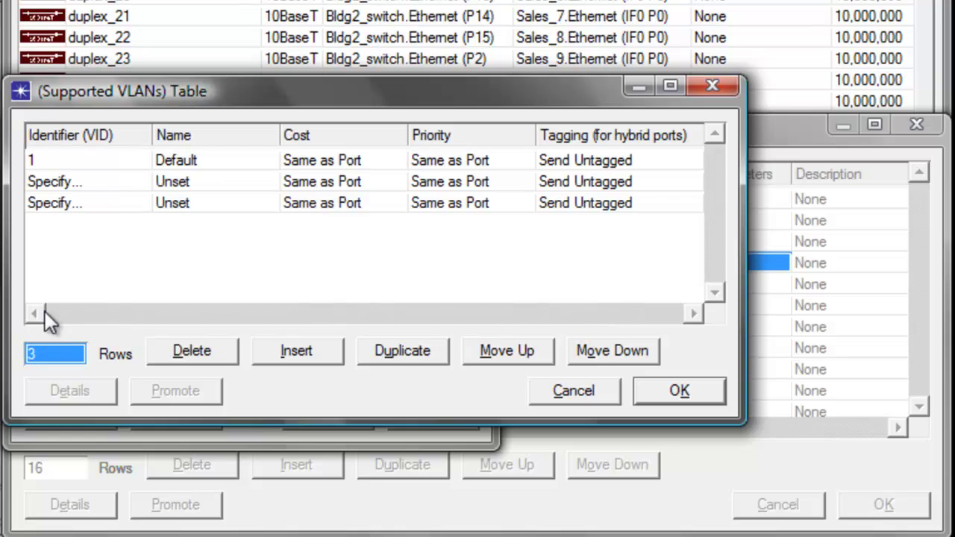
Fill P3's three supported VLAN rows with VLANs 10, 20 and 30.
left_click(59, 164)
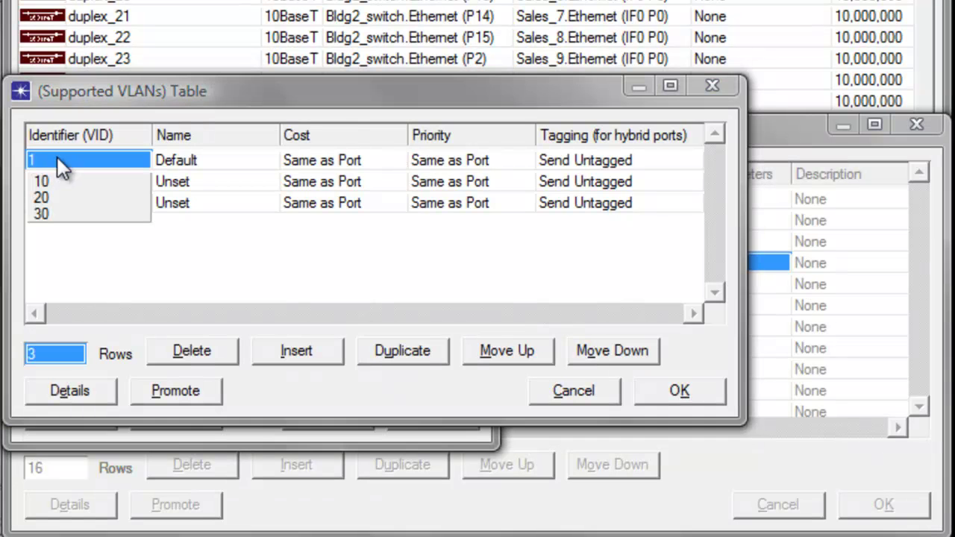
left_click(52, 182)
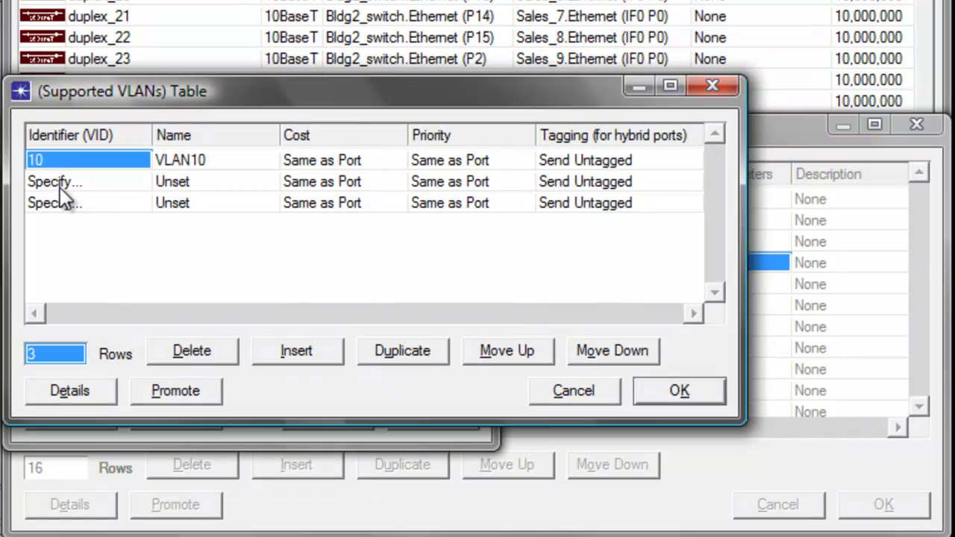
left_click(60, 189)
left_click(43, 215)
left_click(52, 204)
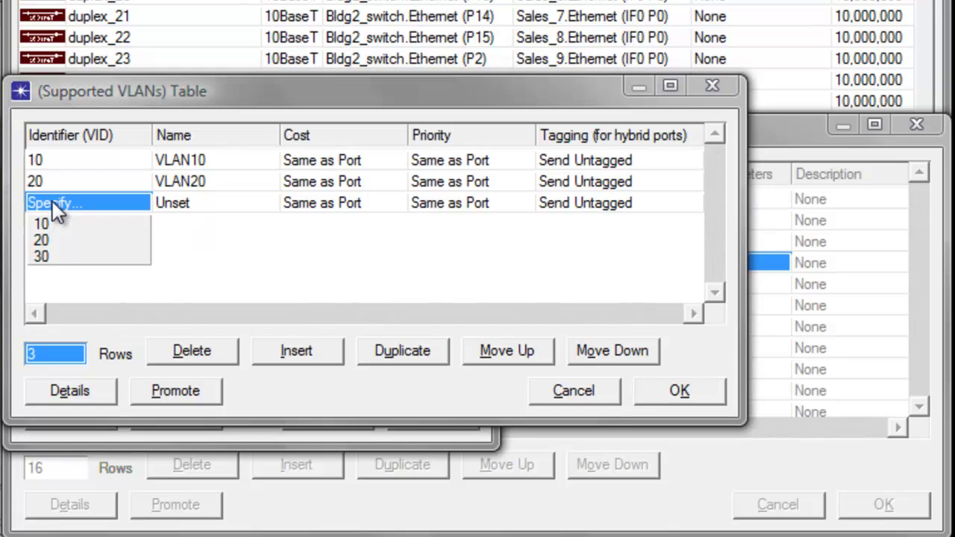
left_click(41, 256)
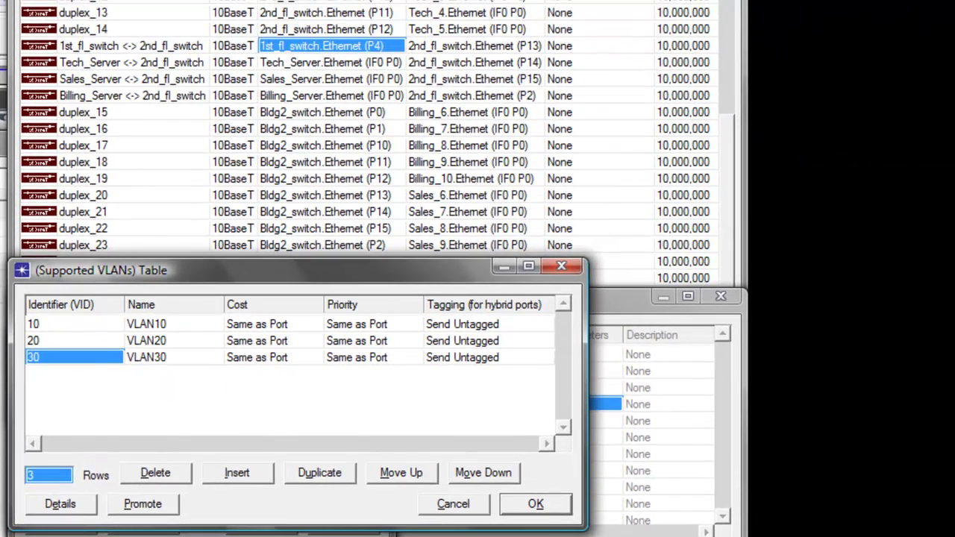
left_click(536, 503)
Confirm P3's trunk VLAN parameters and return to the Switch Port Configuration table.
left_click(736, 89)
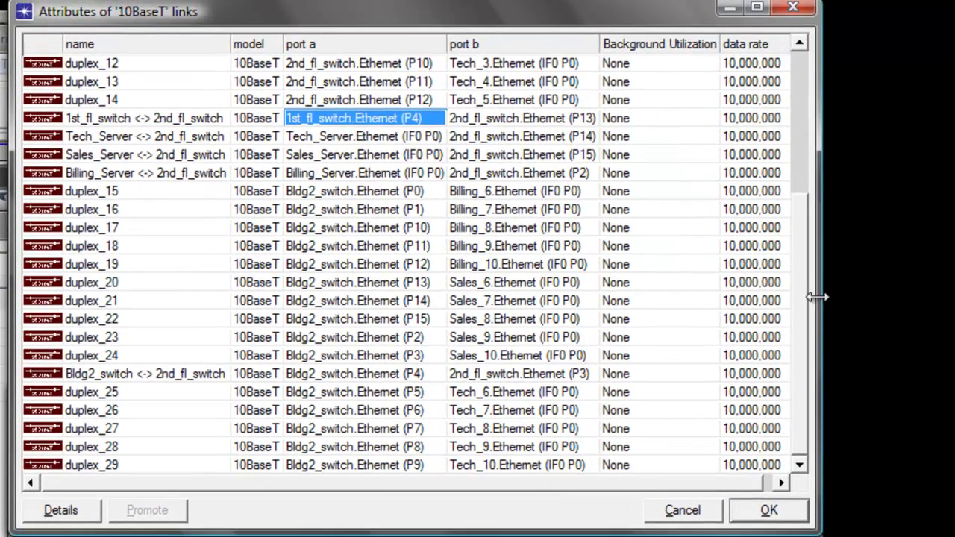
scroll(793, 343, "up", 4)
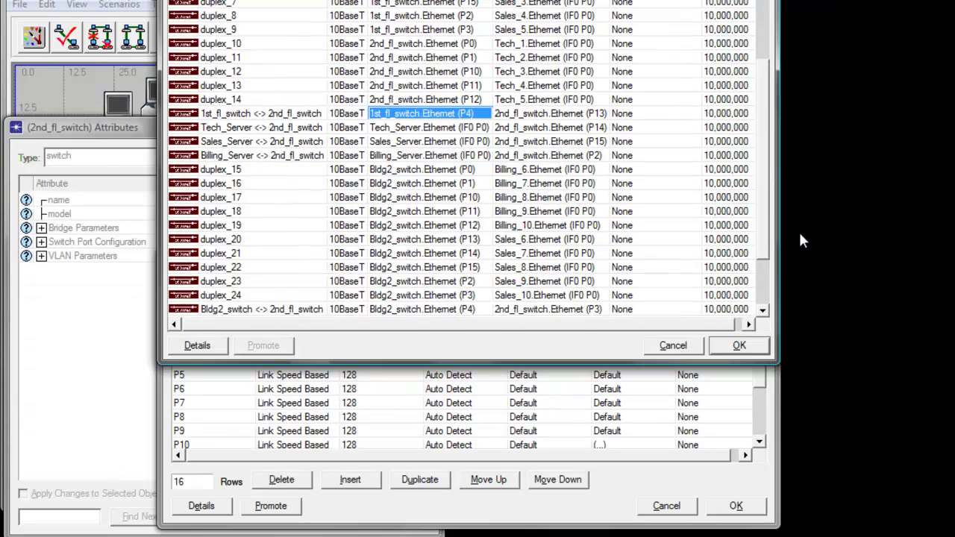
scroll(799, 240, "down", 2)
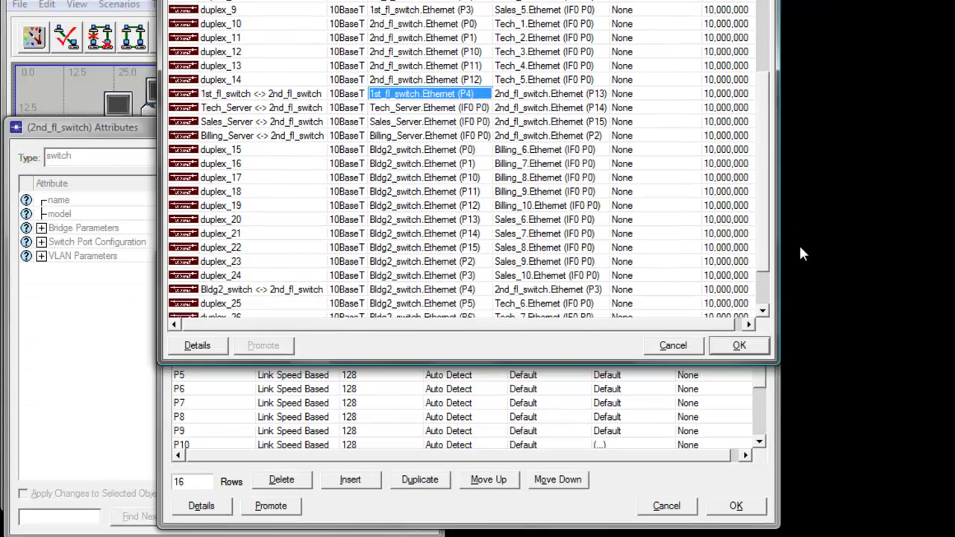
left_click(734, 506)
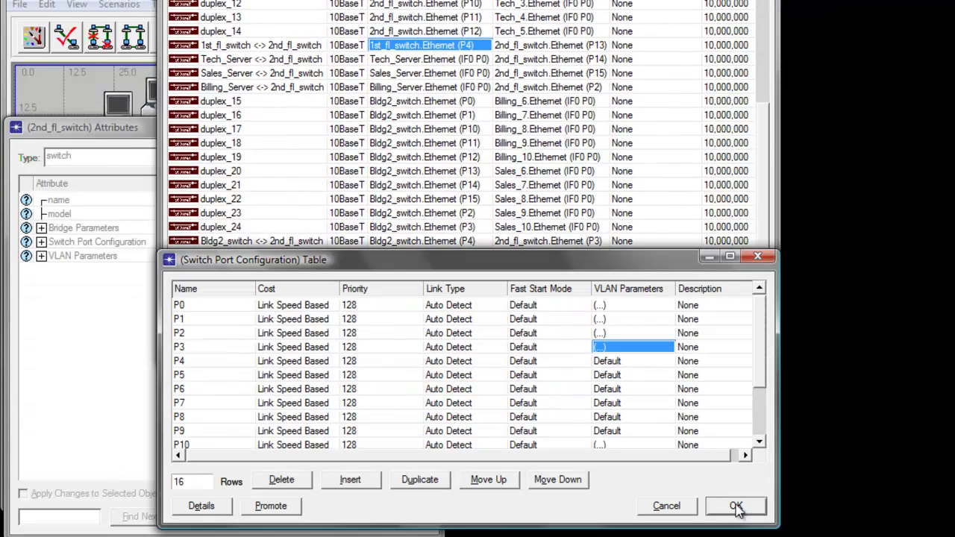